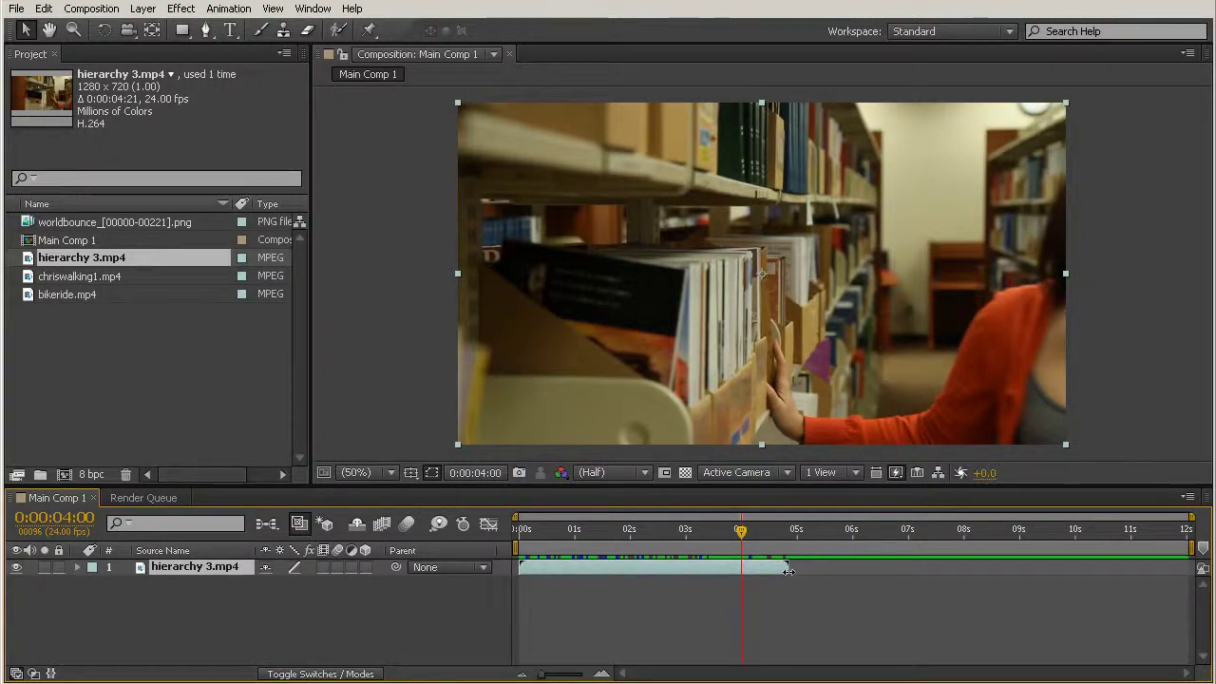
# - Try trimming the end of the hierarchy 3.mp4 layer to the 4-second mark and scrub the current time across the cut
pyautogui.moveTo(788, 569); pyautogui.dragTo(743, 577)
pyautogui.moveTo(751, 531); pyautogui.dragTo(729, 619)
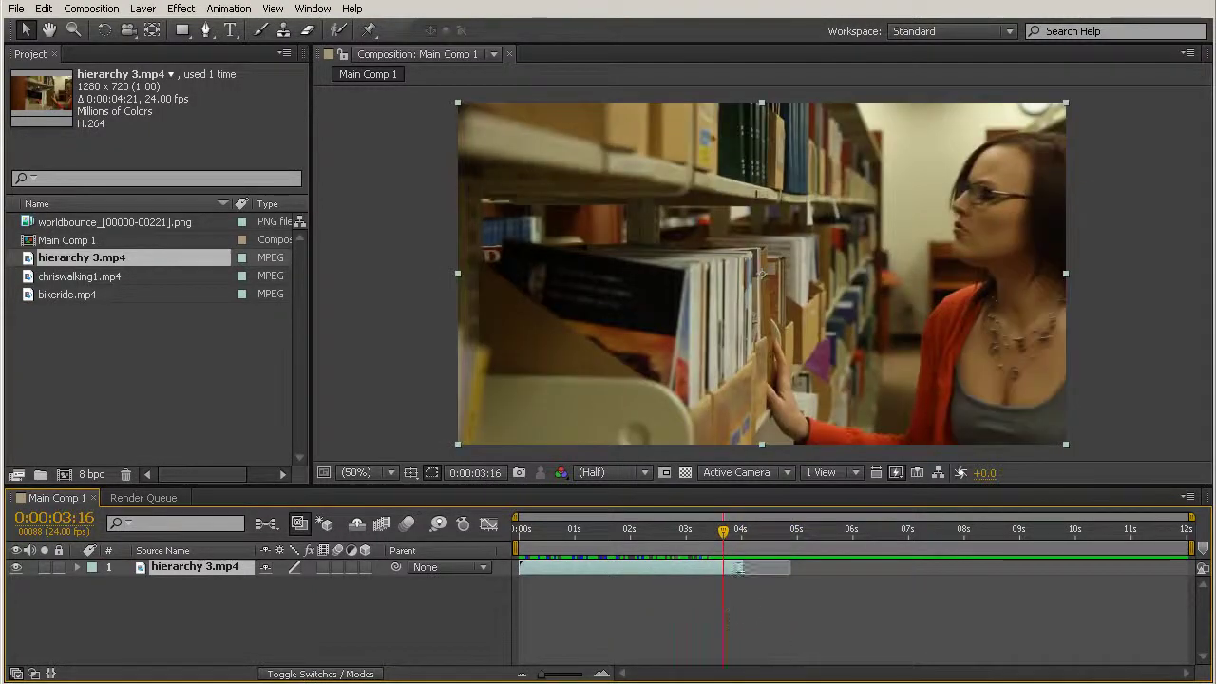
pyautogui.click(727, 533)
pyautogui.moveTo(729, 539); pyautogui.dragTo(772, 583)
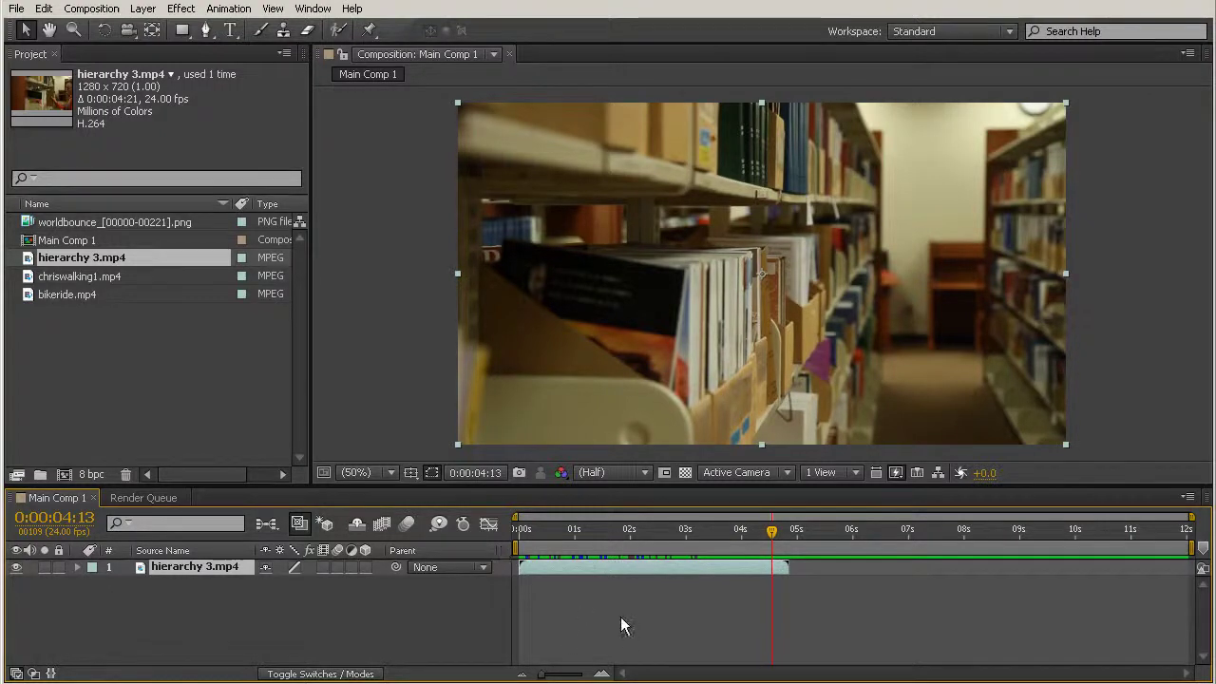
# - Scrub through the end of the hierarchy 3.mp4 clip and park the current time at 0:00:04:00
pyautogui.click(579, 531)
pyautogui.moveTo(613, 567); pyautogui.dragTo(777, 613)
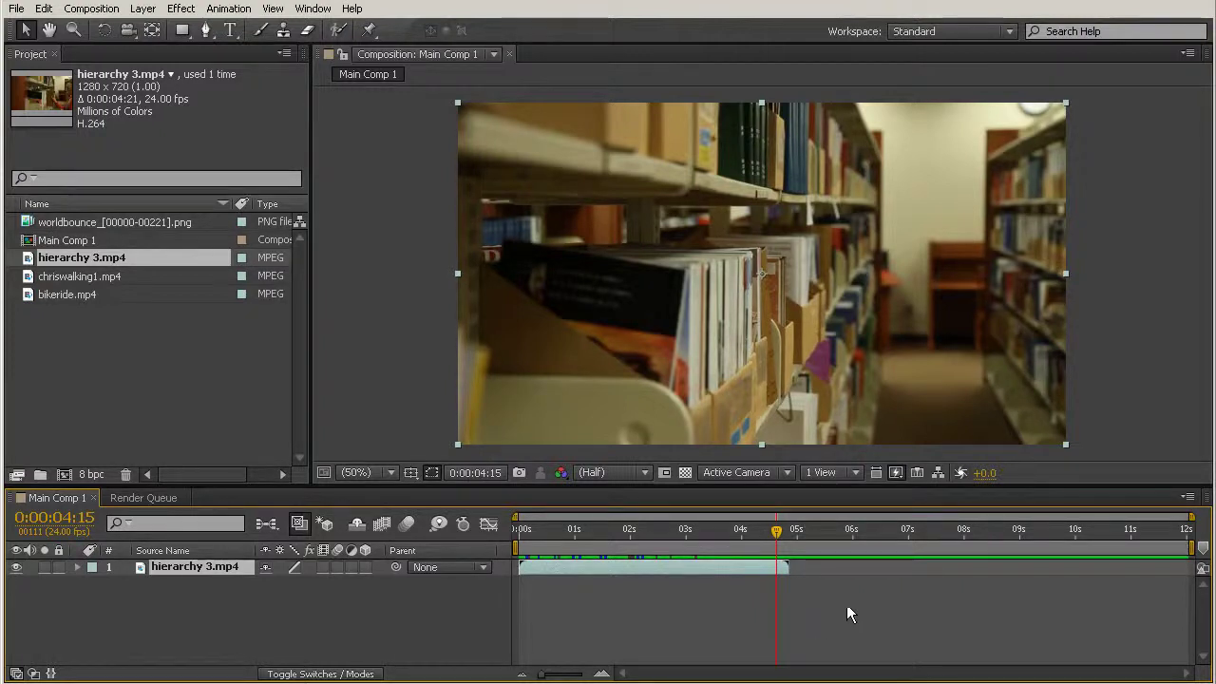
pyautogui.click(741, 528)
pyautogui.moveTo(742, 528); pyautogui.dragTo(742, 652)
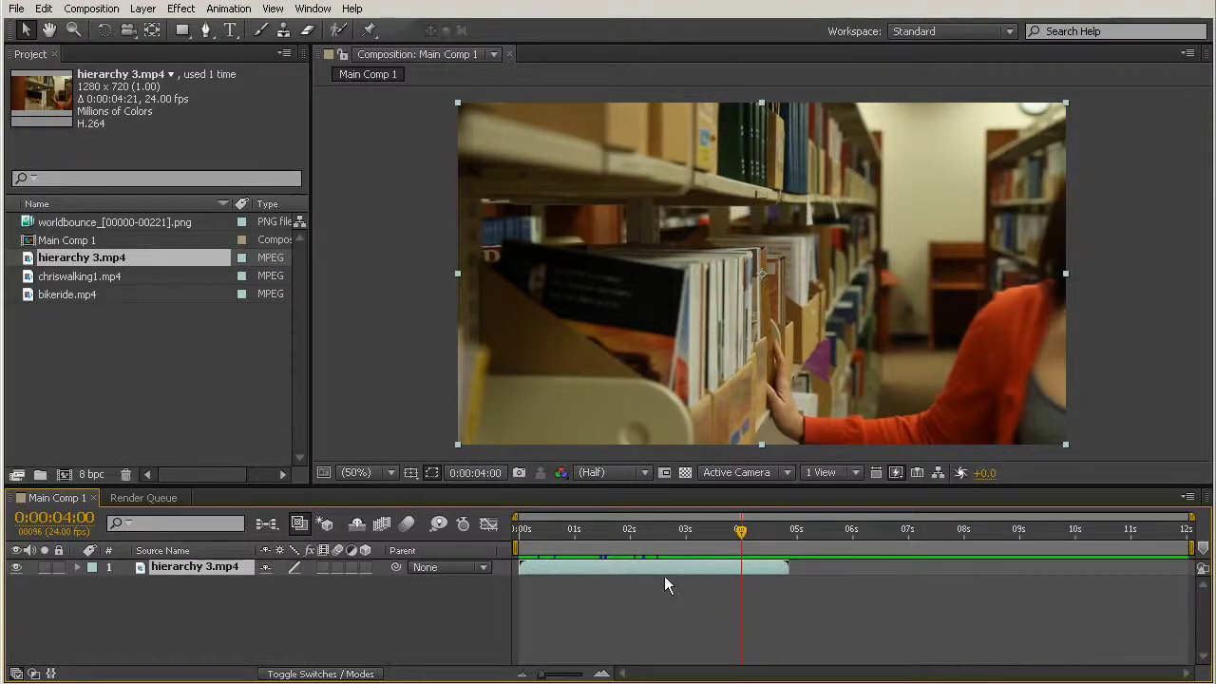
# - Show the Stretch column for the layers in the Main Comp 1 timeline
pyautogui.rightClick(403, 551)
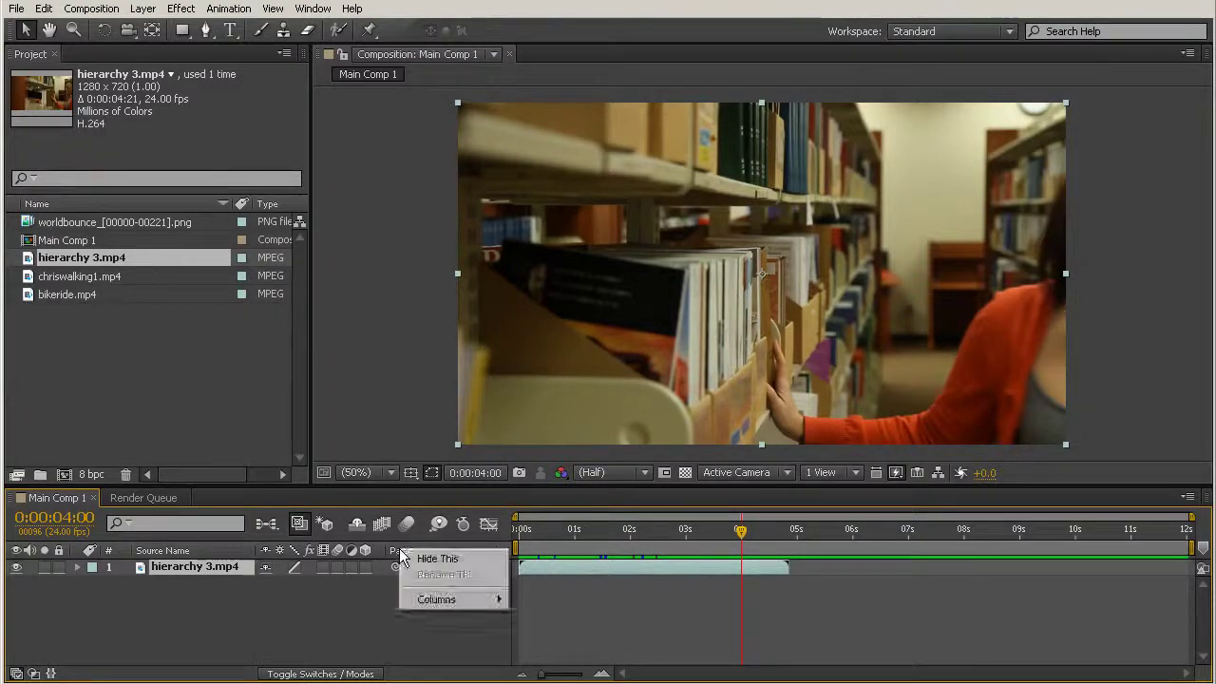
pyautogui.moveTo(434, 599)
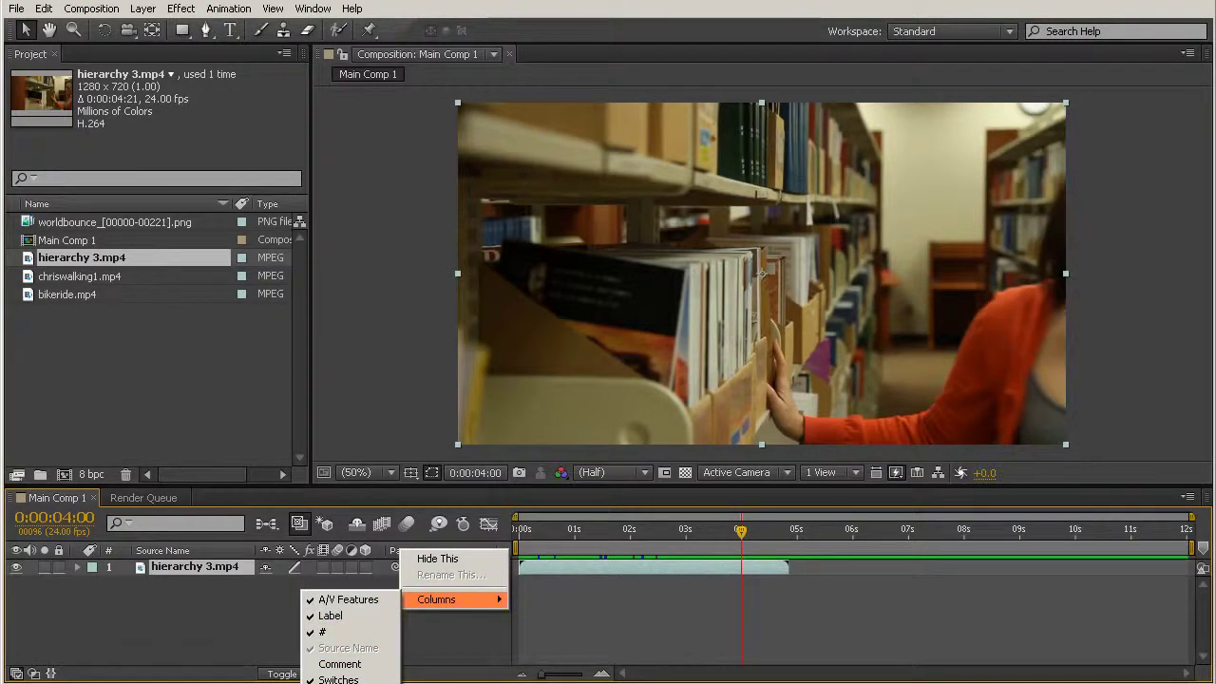
pyautogui.click(339, 683)
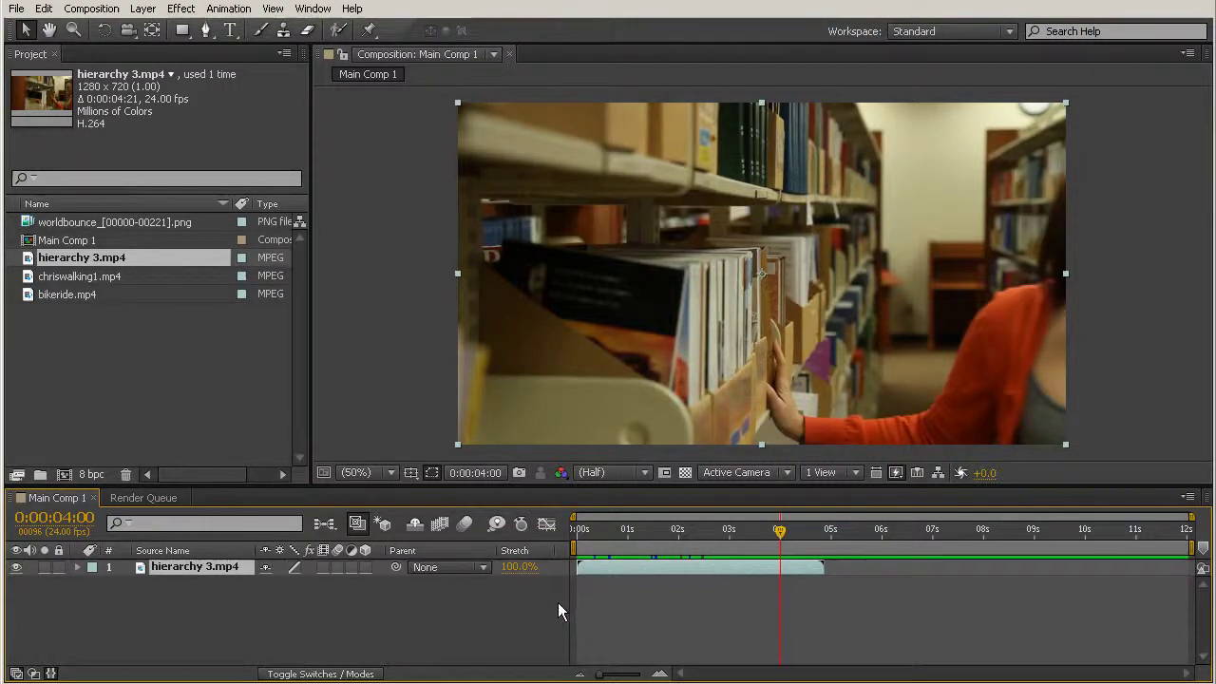
# - Set the hierarchy 3.mp4 layer's stretch to 83% so it ends at the 4-second mark, and preview the faster playback
pyautogui.moveTo(524, 579); pyautogui.dragTo(529, 618)
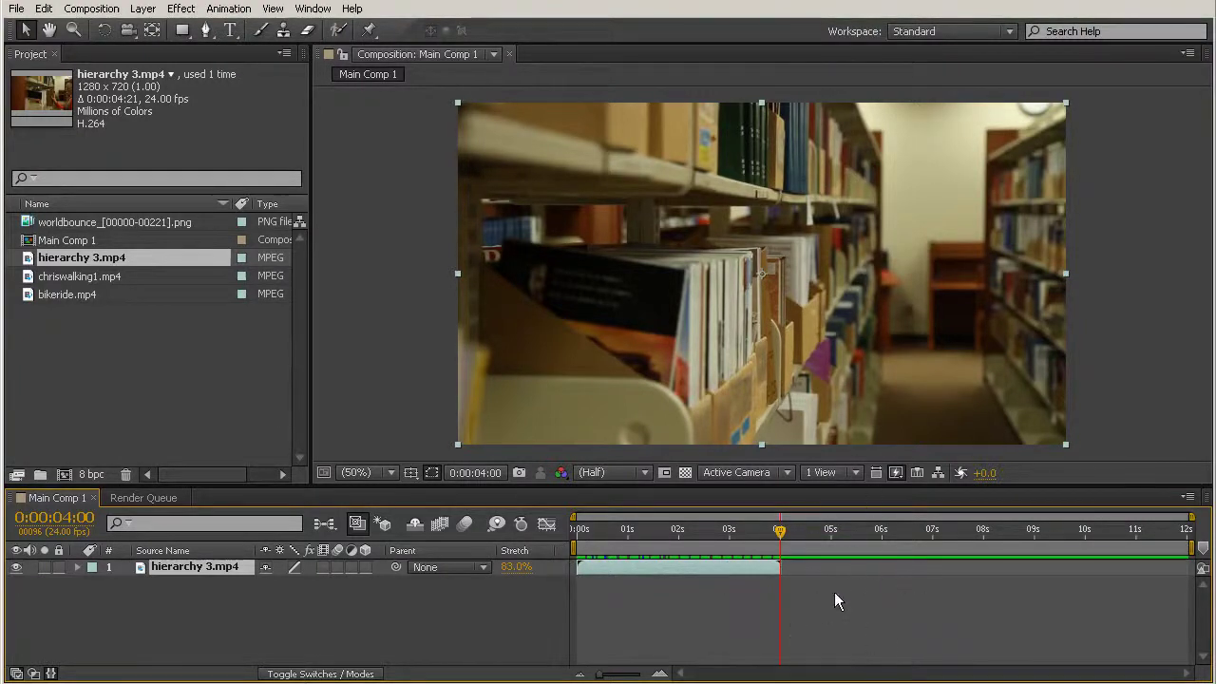
pyautogui.click(883, 584)
pyautogui.press('KP_0')
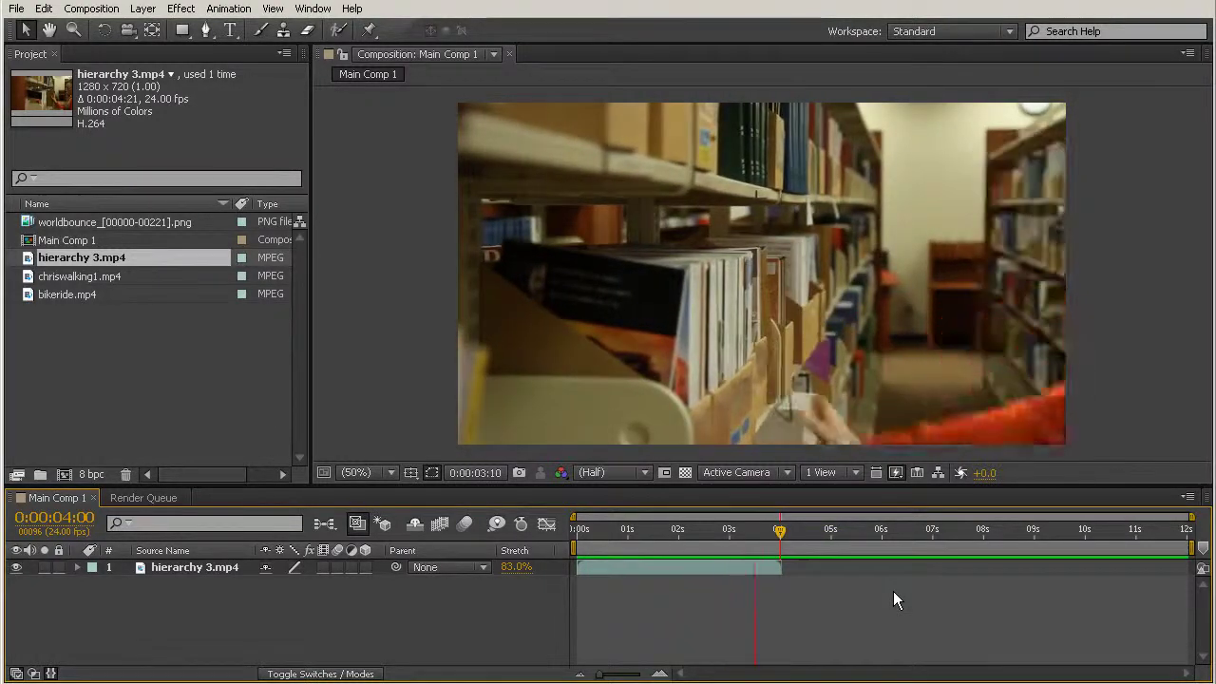
pyautogui.press('space')
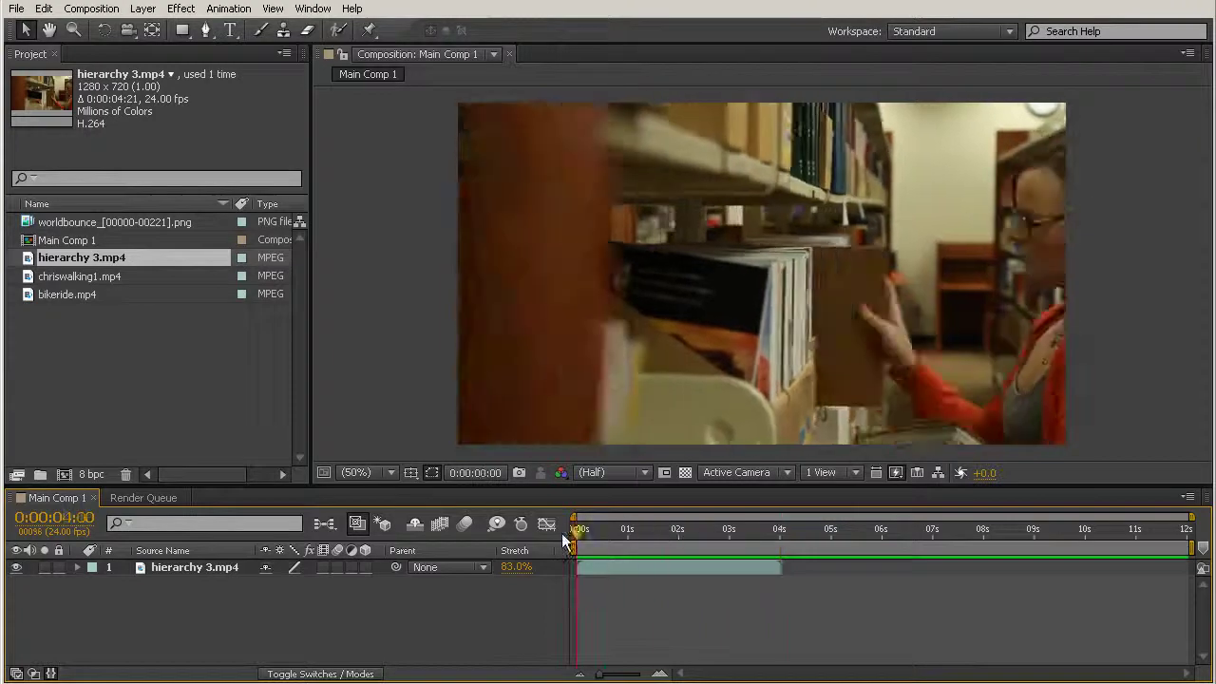
pyautogui.moveTo(710, 583); pyautogui.dragTo(538, 576)
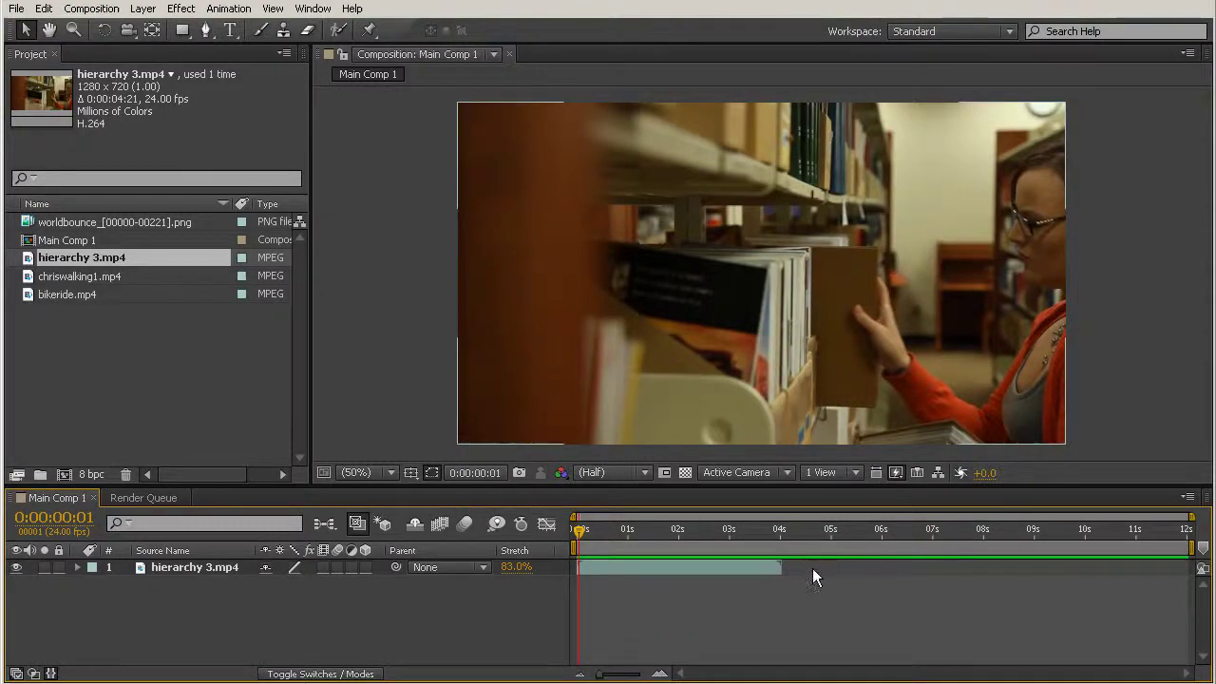
pyautogui.moveTo(806, 532); pyautogui.dragTo(756, 575)
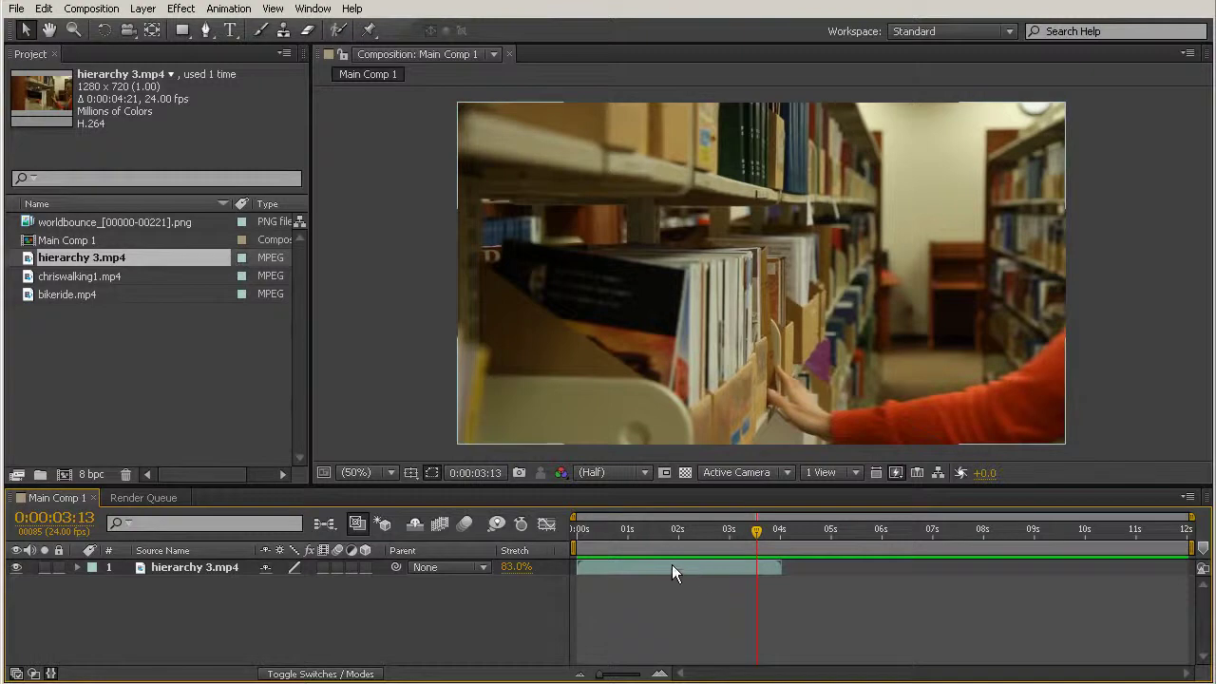
# - Try a 21% stretch on the hierarchy 3.mp4 layer, preview the sped-up clip, and restore the stretch to 83%
pyautogui.moveTo(517, 570); pyautogui.dragTo(472, 594)
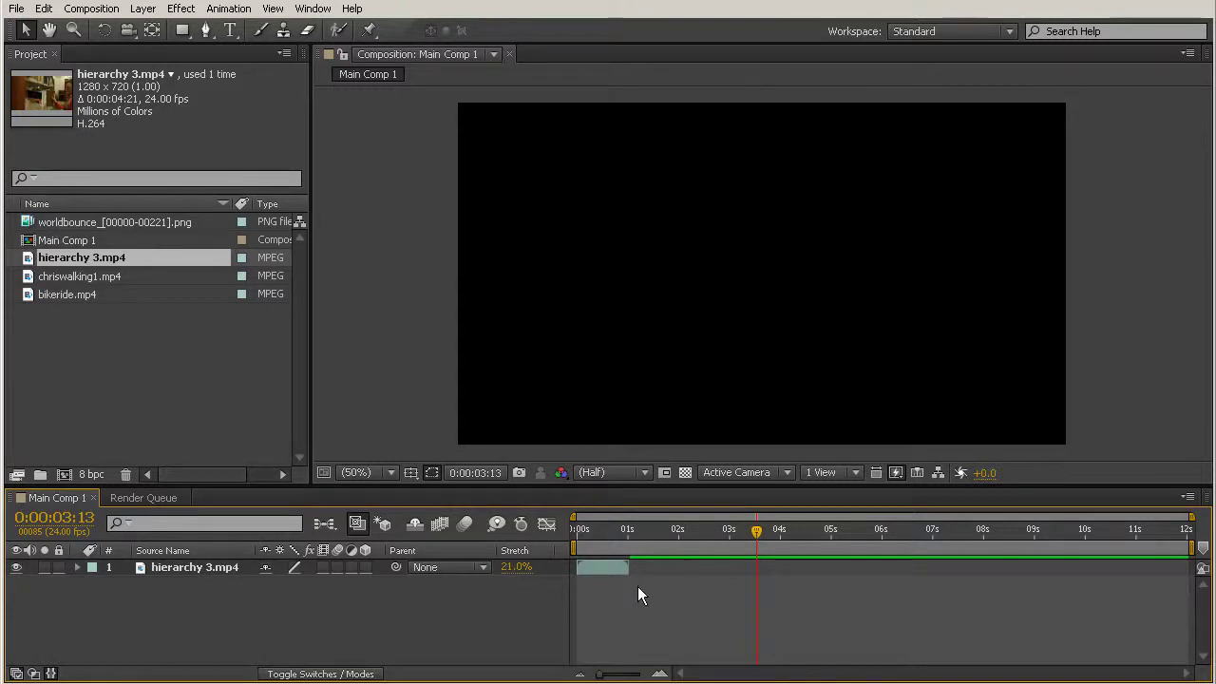
pyautogui.press('KP_0')
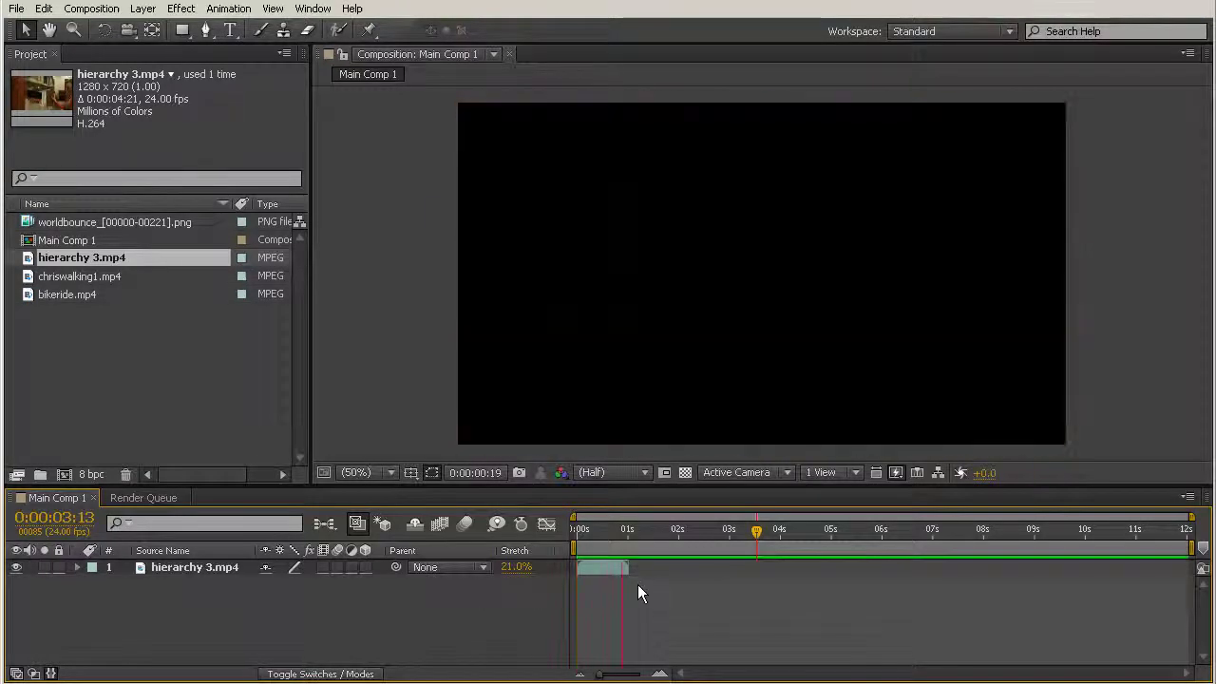
pyautogui.moveTo(581, 529); pyautogui.dragTo(608, 603)
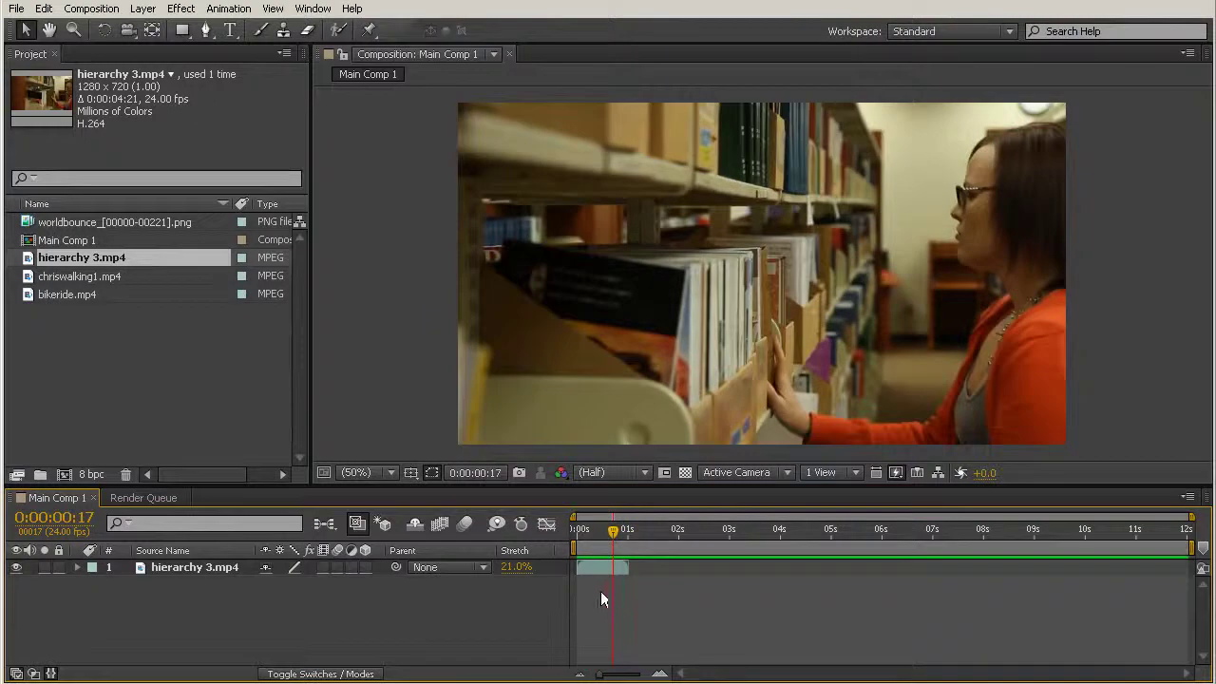
pyautogui.moveTo(515, 573); pyautogui.dragTo(614, 611)
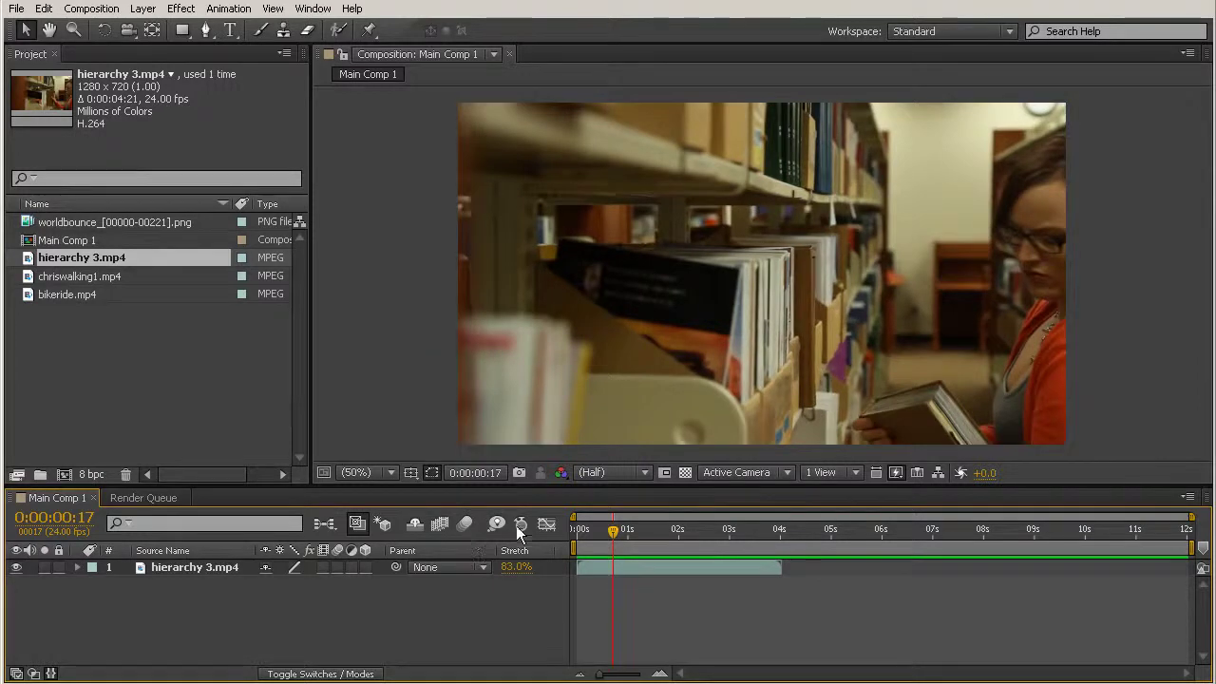
# - Return the current time to the start, set the hierarchy 3.mp4 layer's stretch to 247%, and preview the slow motion
pyautogui.click(573, 538)
pyautogui.moveTo(572, 538); pyautogui.dragTo(548, 560)
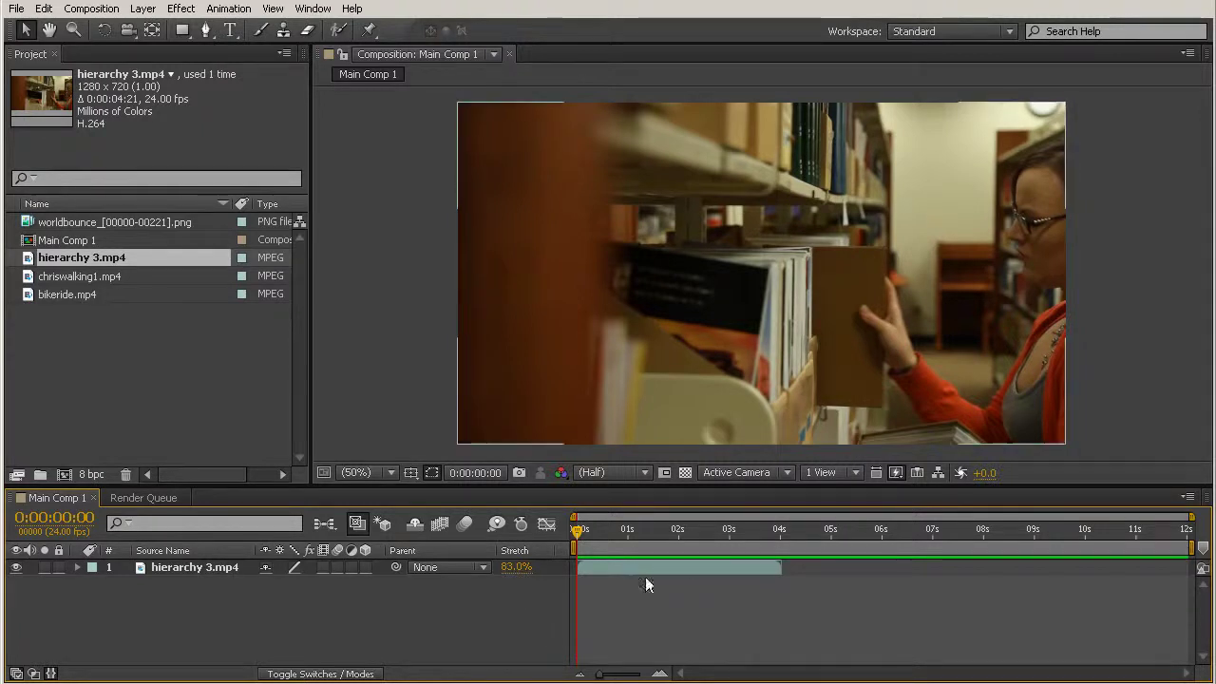
pyautogui.moveTo(512, 570); pyautogui.dragTo(564, 603)
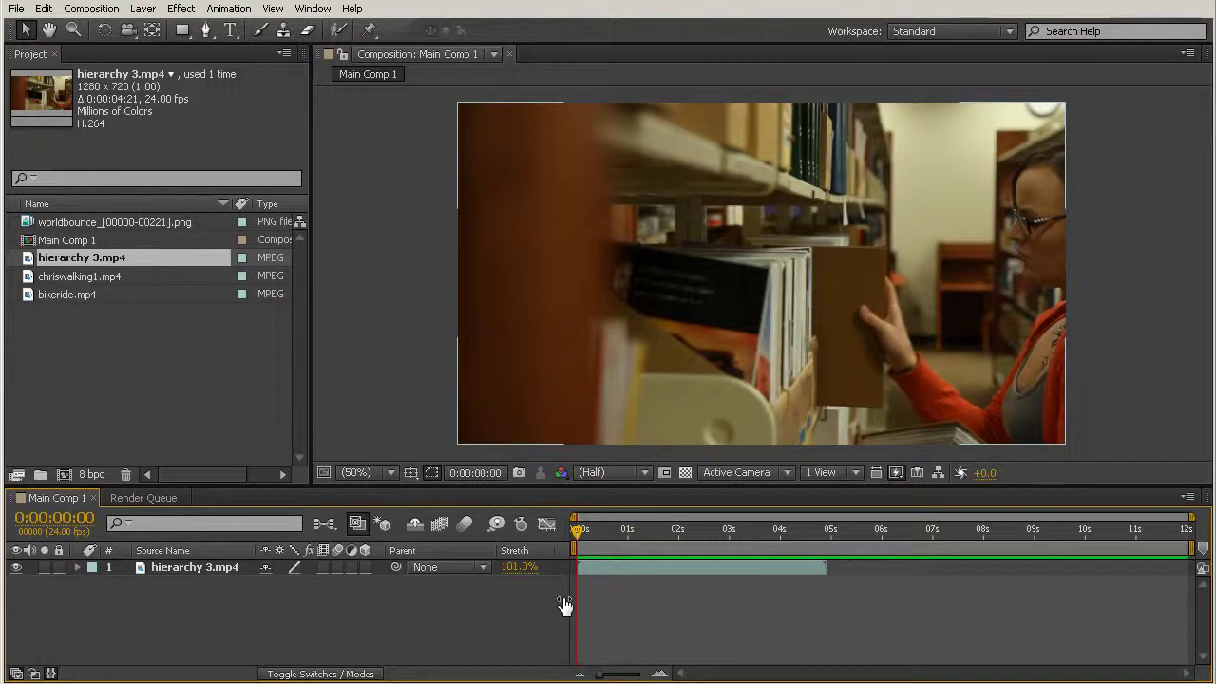
pyautogui.moveTo(564, 604); pyautogui.dragTo(592, 609)
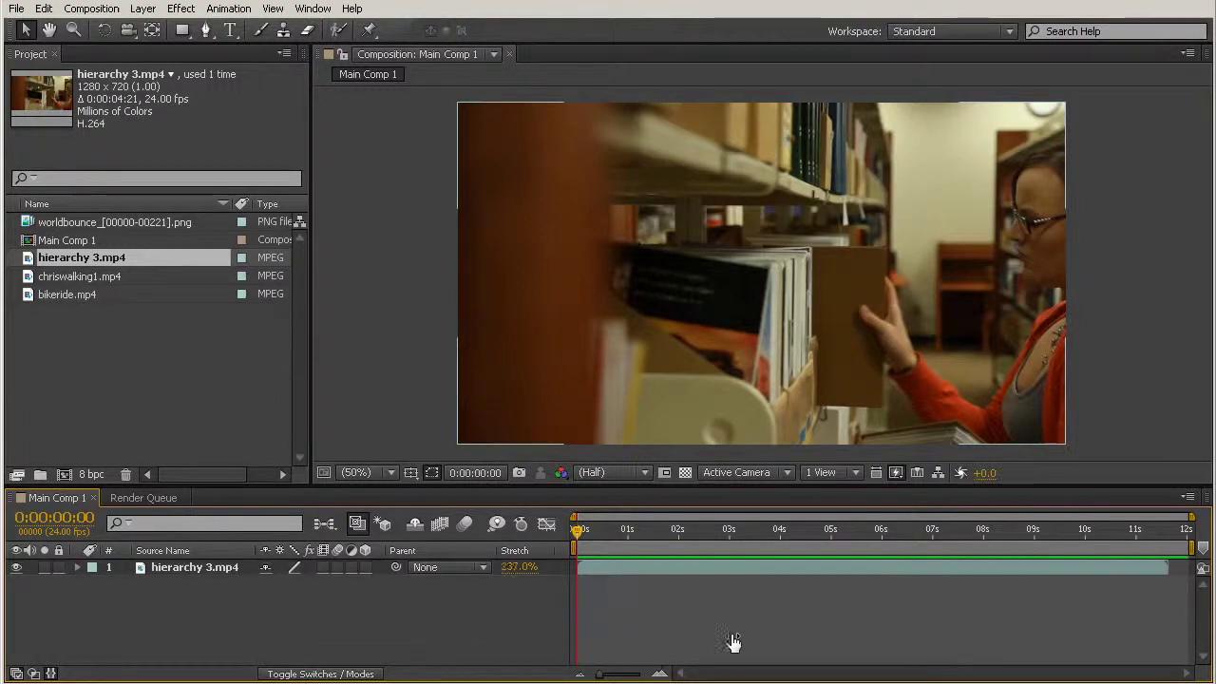
pyautogui.moveTo(748, 648); pyautogui.dragTo(750, 653)
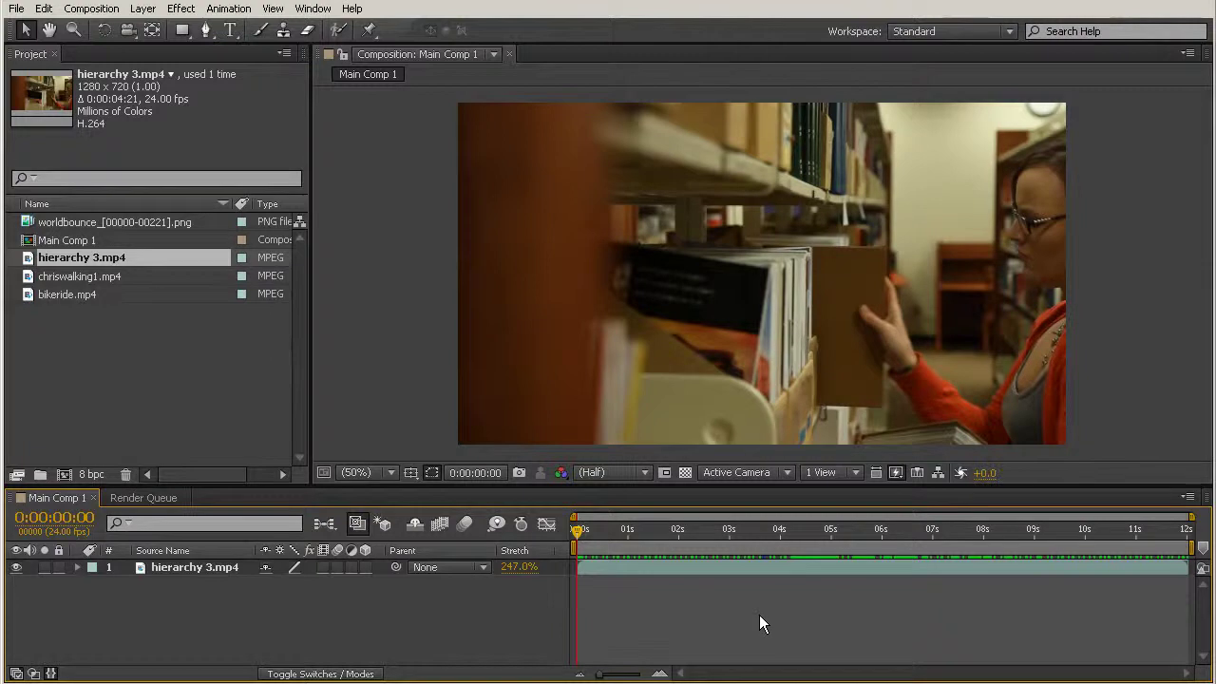
pyautogui.press('space')
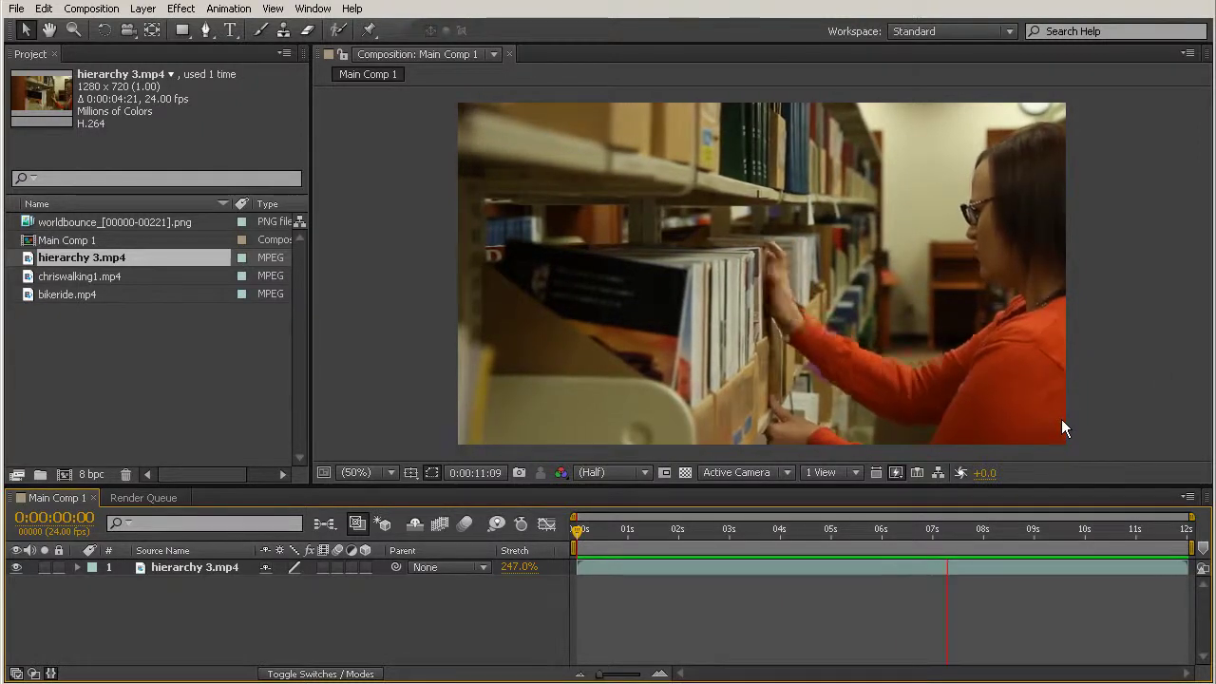
pyautogui.press('space')
pyautogui.moveTo(975, 531); pyautogui.dragTo(868, 542)
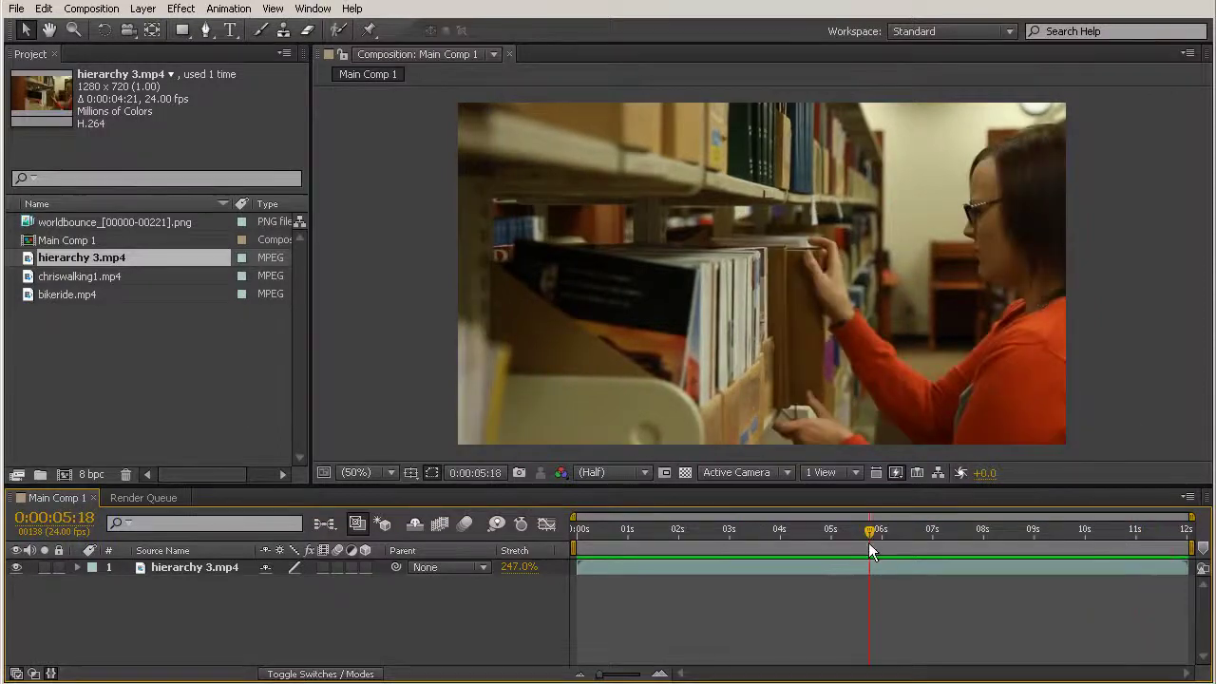
# - Add bikeride.mp4 to Main Comp 1 above the hierarchy 3.mp4 layer and extend the composition's duration to about 25 seconds
pyautogui.click(92, 295)
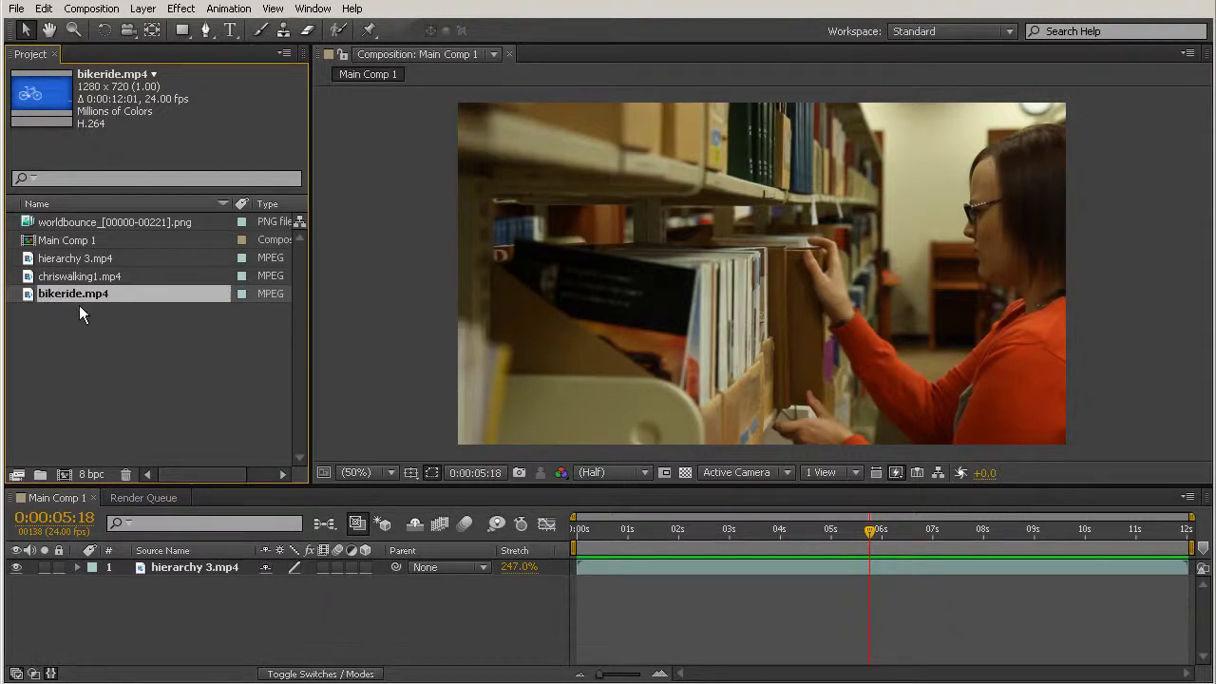
pyautogui.moveTo(58, 293); pyautogui.dragTo(131, 564)
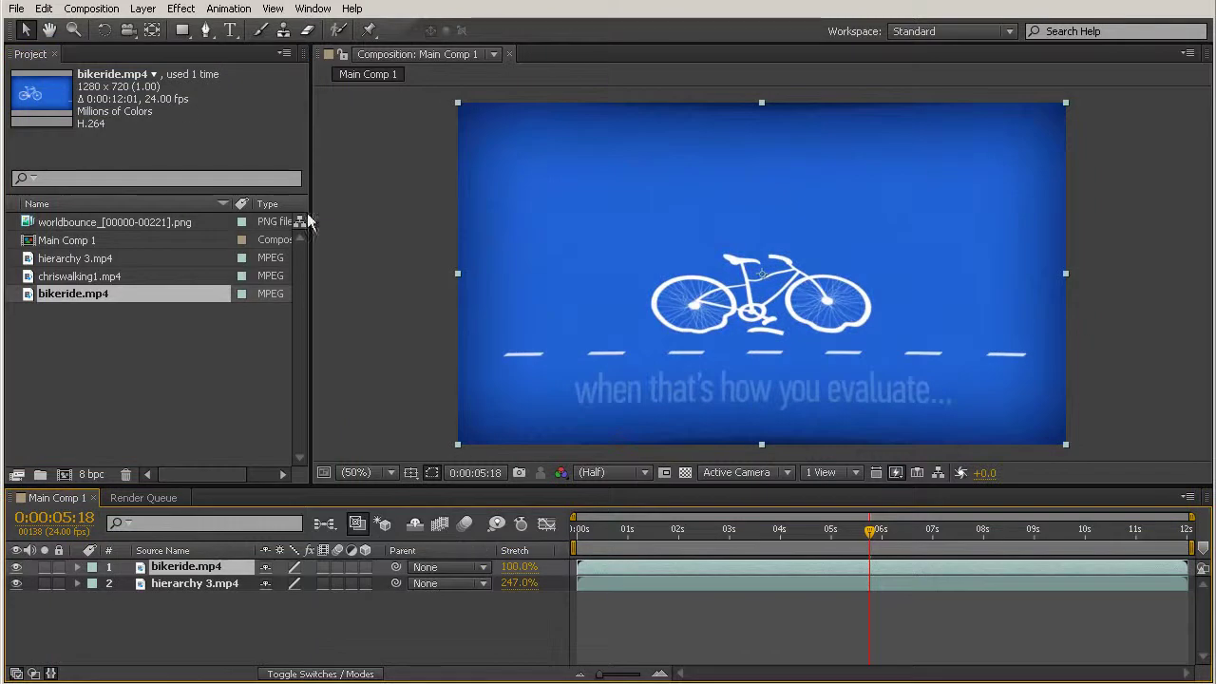
pyautogui.click(91, 8)
pyautogui.click(66, 48)
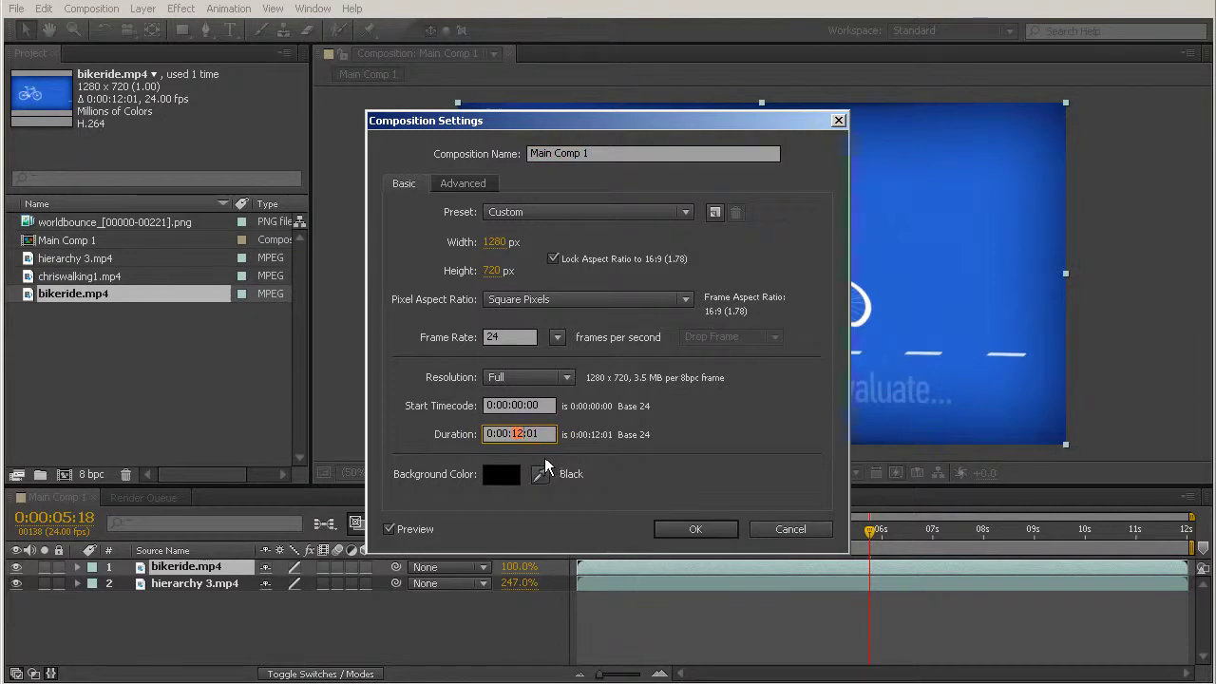
pyautogui.click(671, 528)
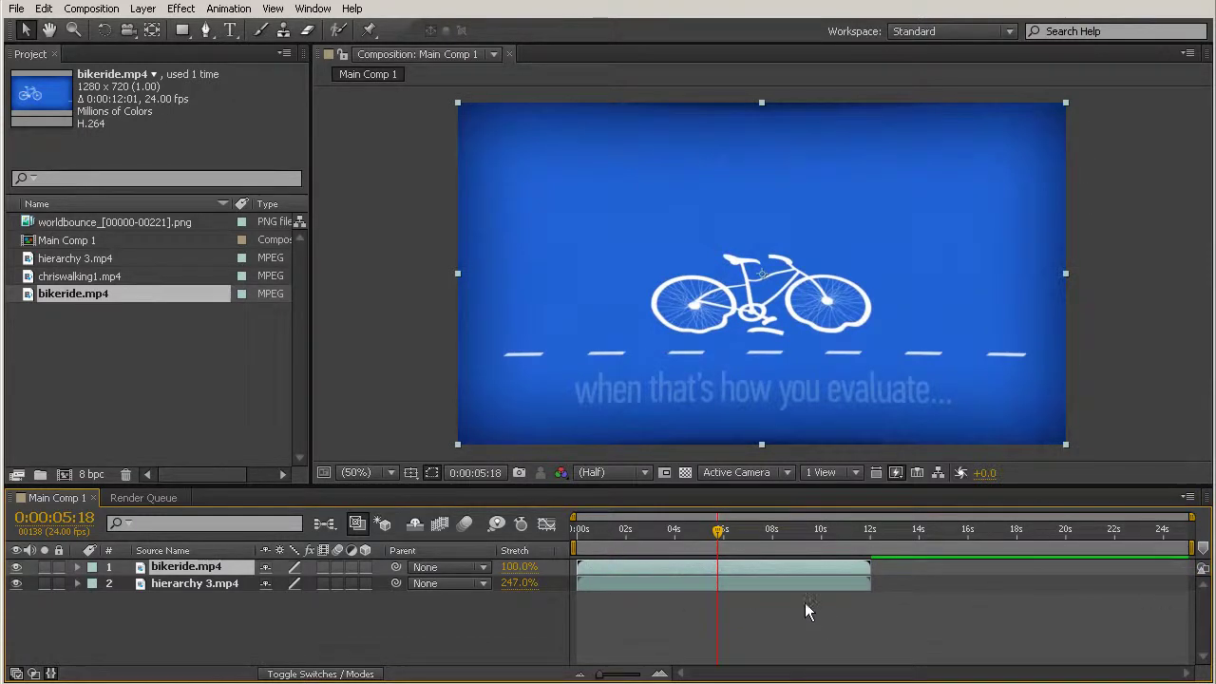
# - Preview the bikeride.mp4 layer at its original speed from the start of the composition
pyautogui.moveTo(727, 530); pyautogui.dragTo(576, 530)
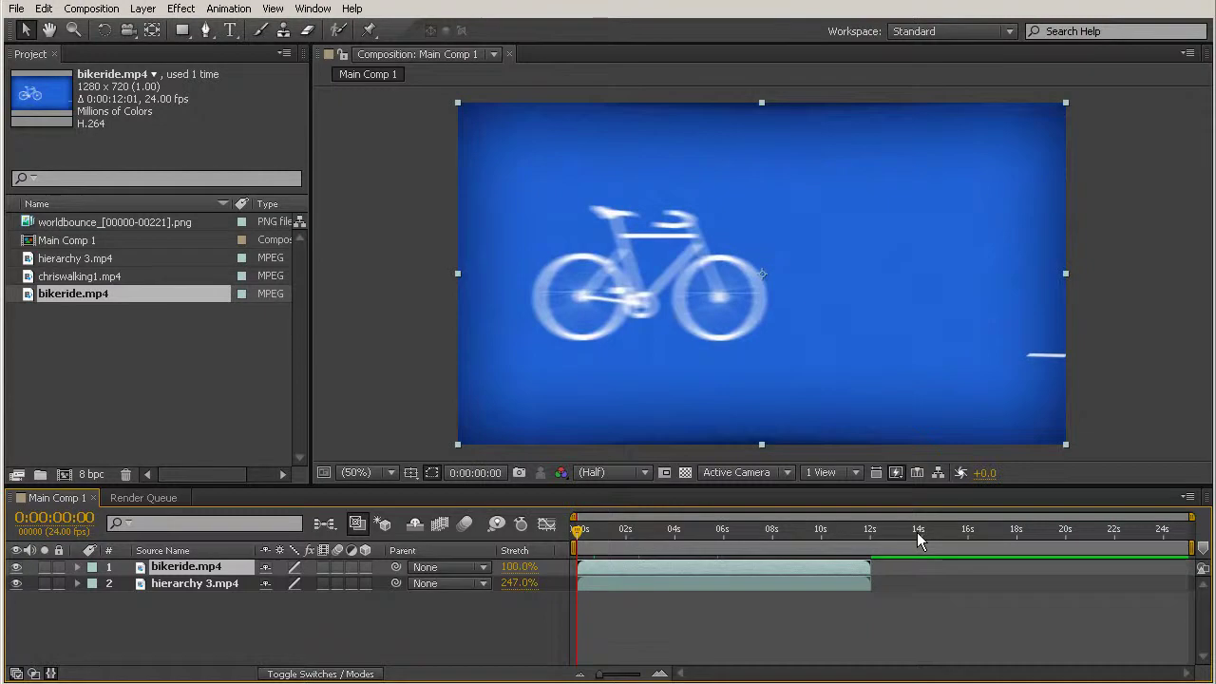
pyautogui.press('space')
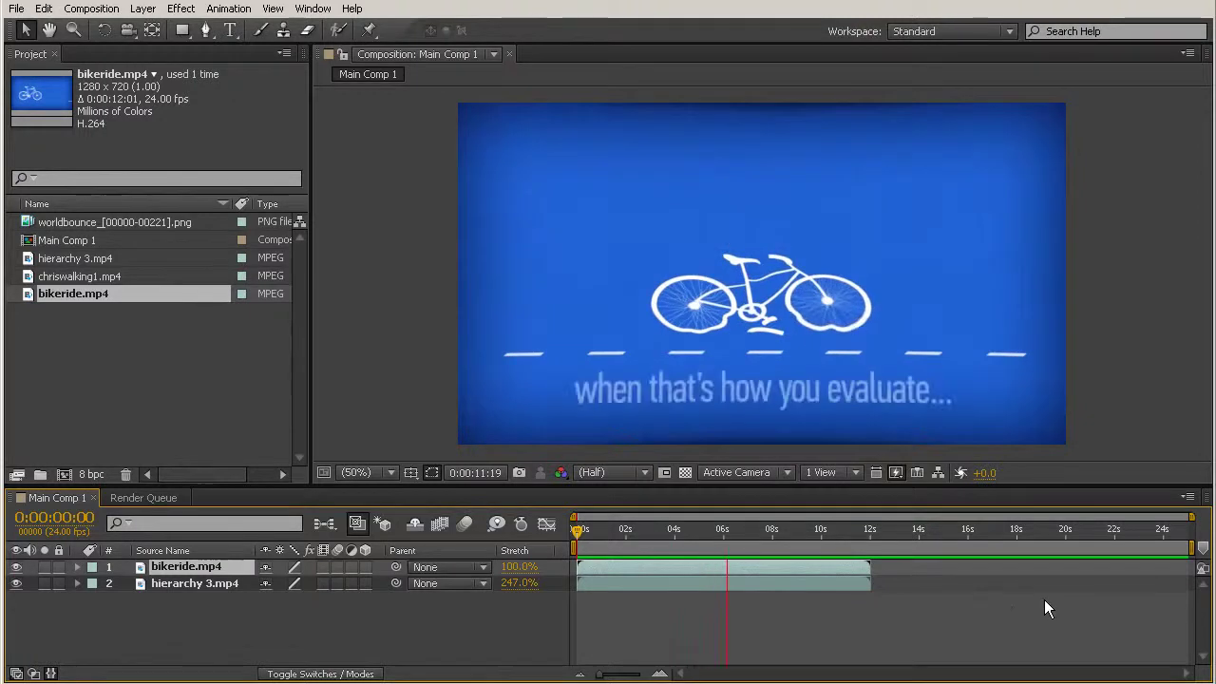
pyautogui.click(844, 625)
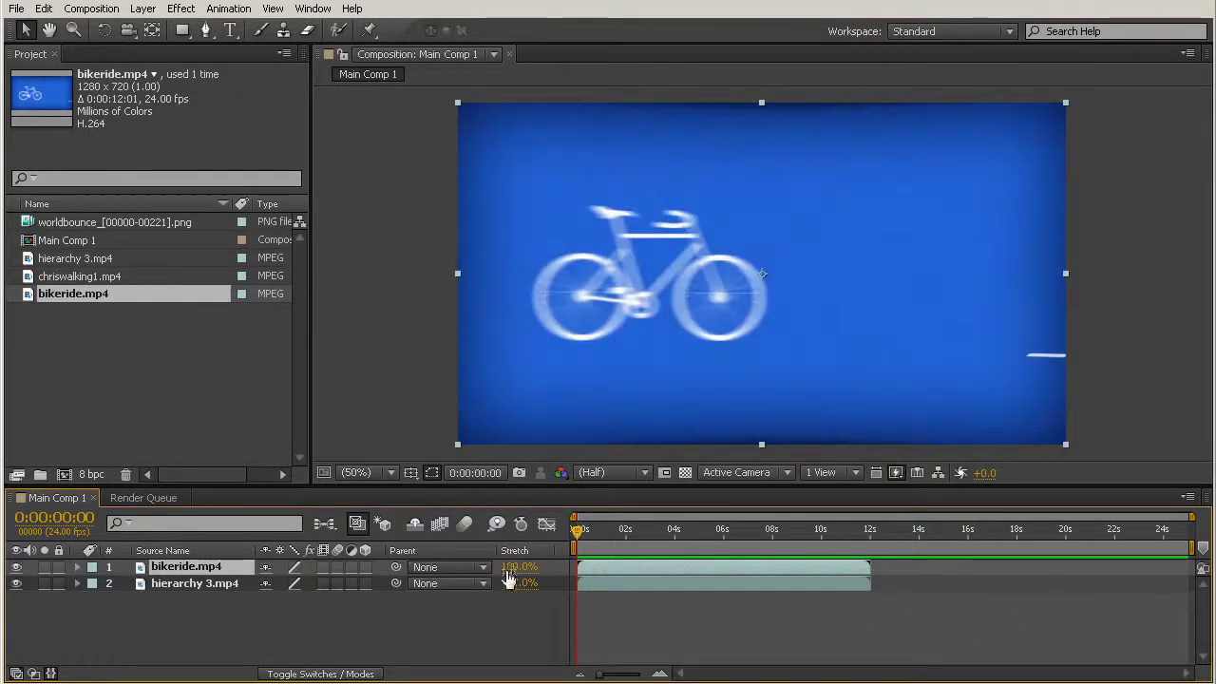
# - Set the bikeride.mp4 layer's stretch to 209% so it fills the composition, and preview the slowed animation
pyautogui.moveTo(502, 576); pyautogui.dragTo(573, 580)
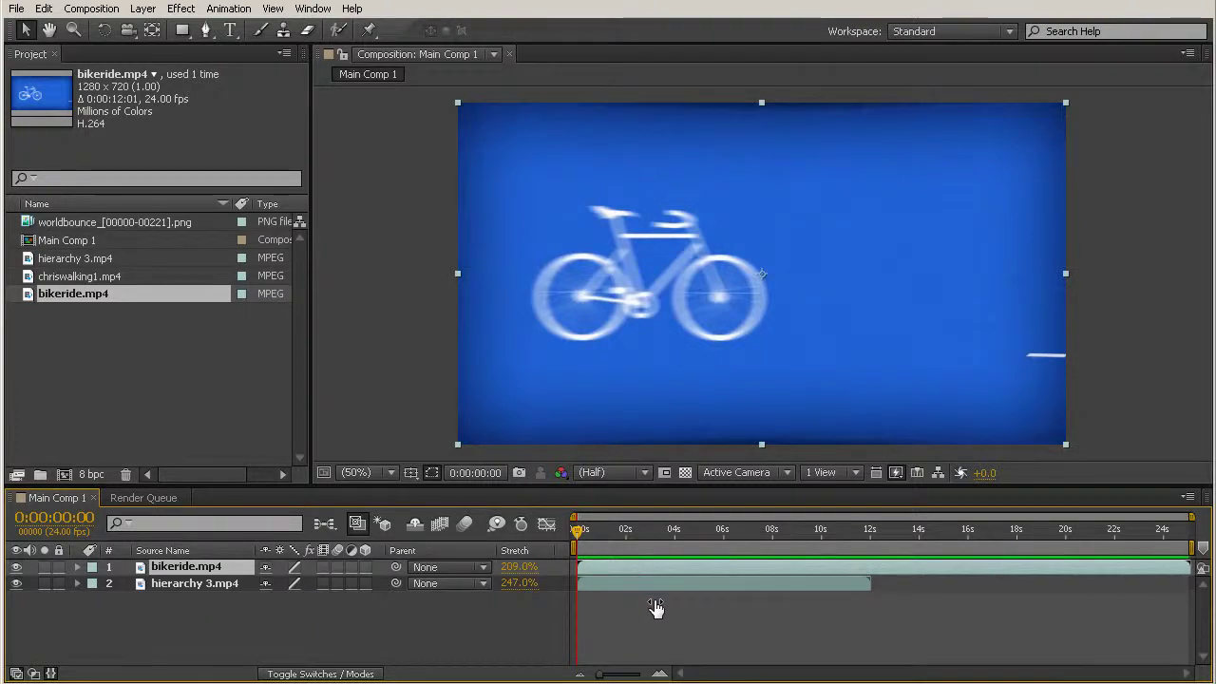
pyautogui.press('space')
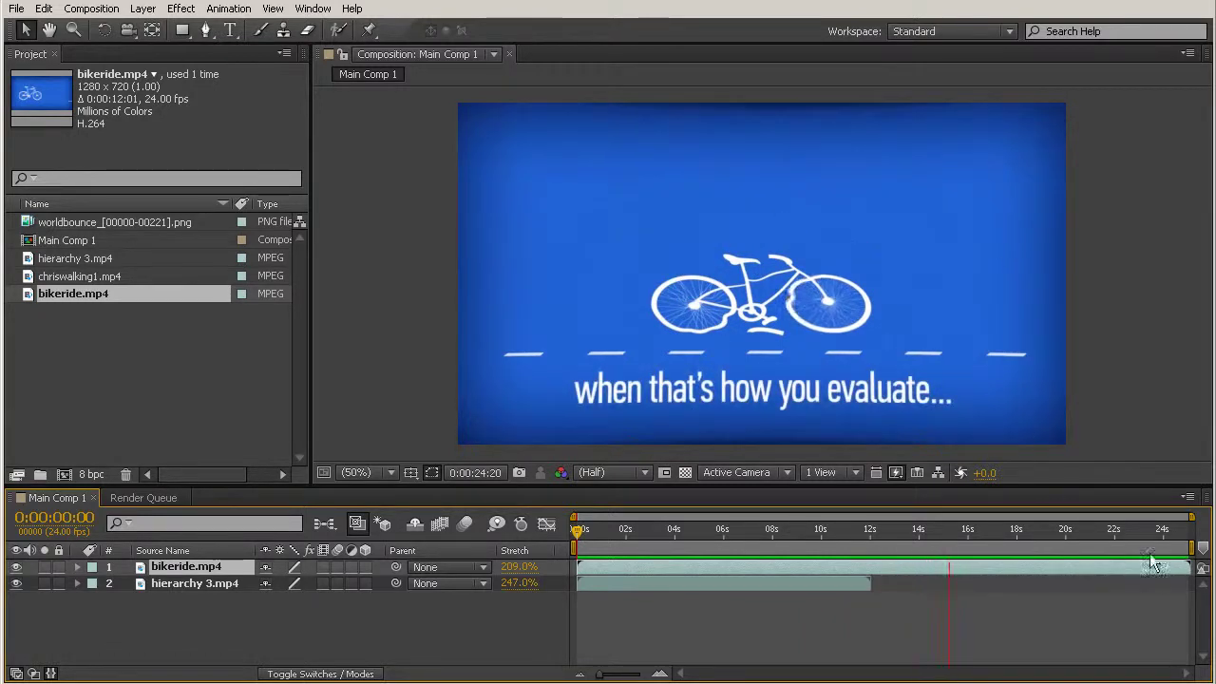
pyautogui.click(986, 538)
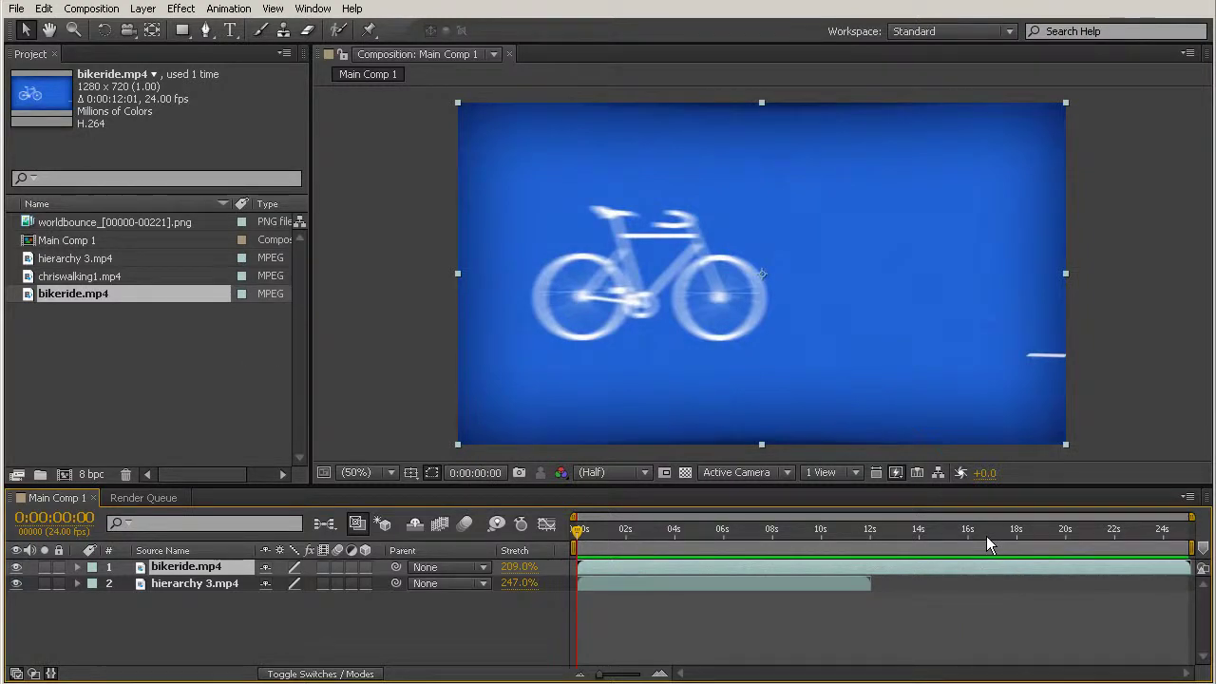
pyautogui.moveTo(612, 549); pyautogui.dragTo(971, 593)
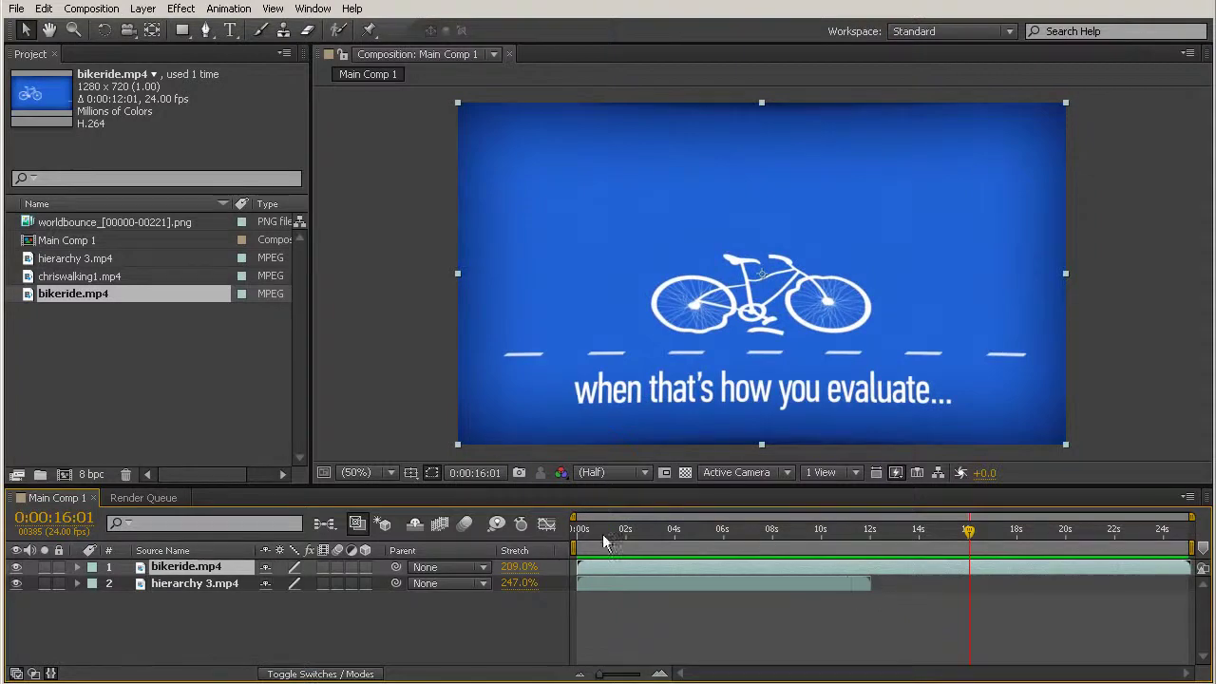
pyautogui.moveTo(893, 548); pyautogui.dragTo(831, 568)
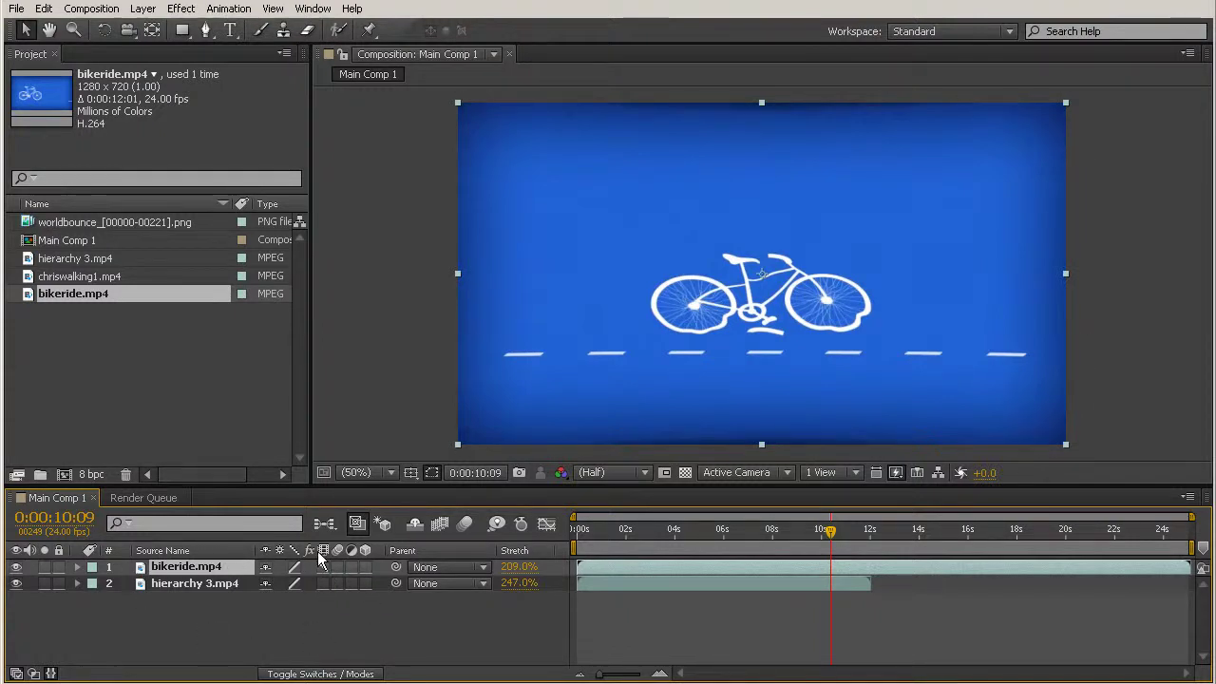
# - Enable frame blending for the bikeride.mp4 layer and for the composition
pyautogui.click(440, 525)
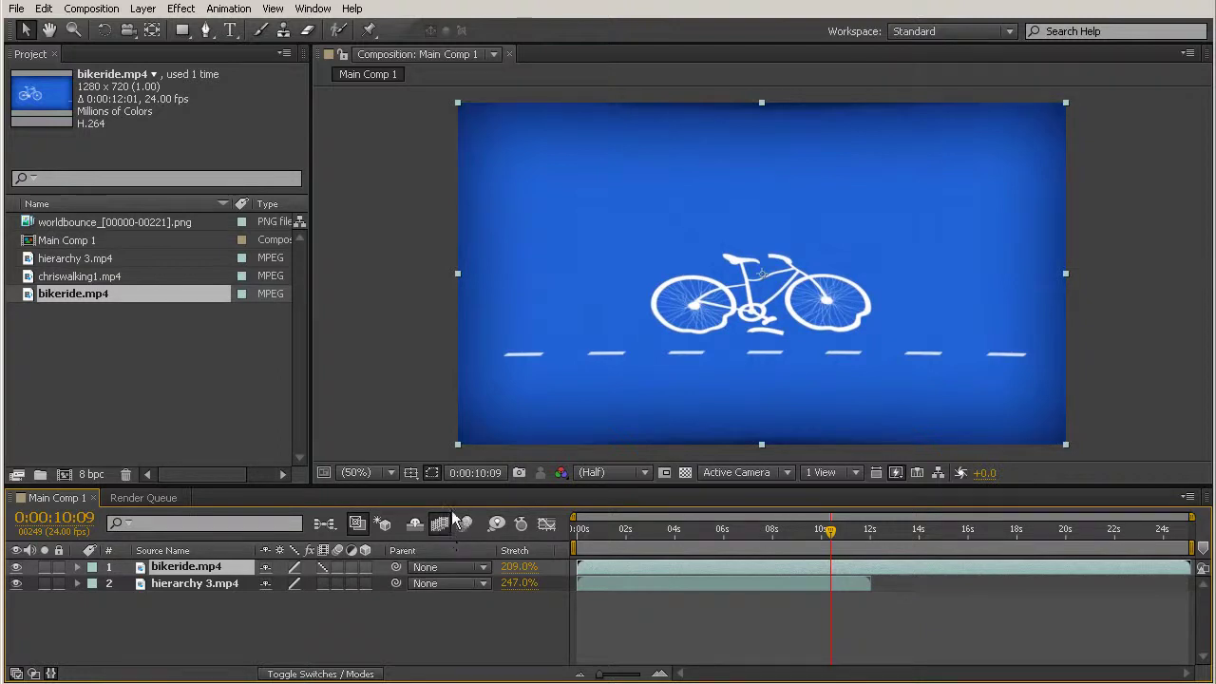
# - Preview the frame-blended bikeride.mp4 layer and examine individual blended frames at several points of the slowed animation
pyautogui.press('KP_0')
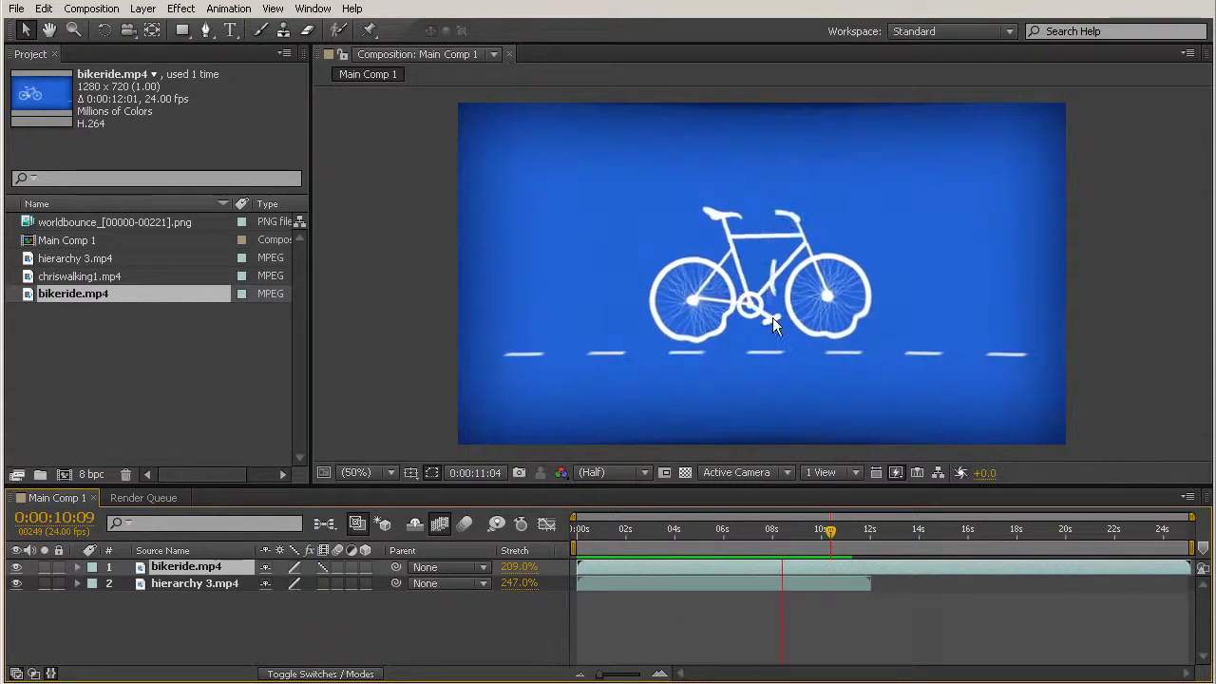
pyautogui.press('space')
pyautogui.moveTo(718, 533); pyautogui.dragTo(665, 547)
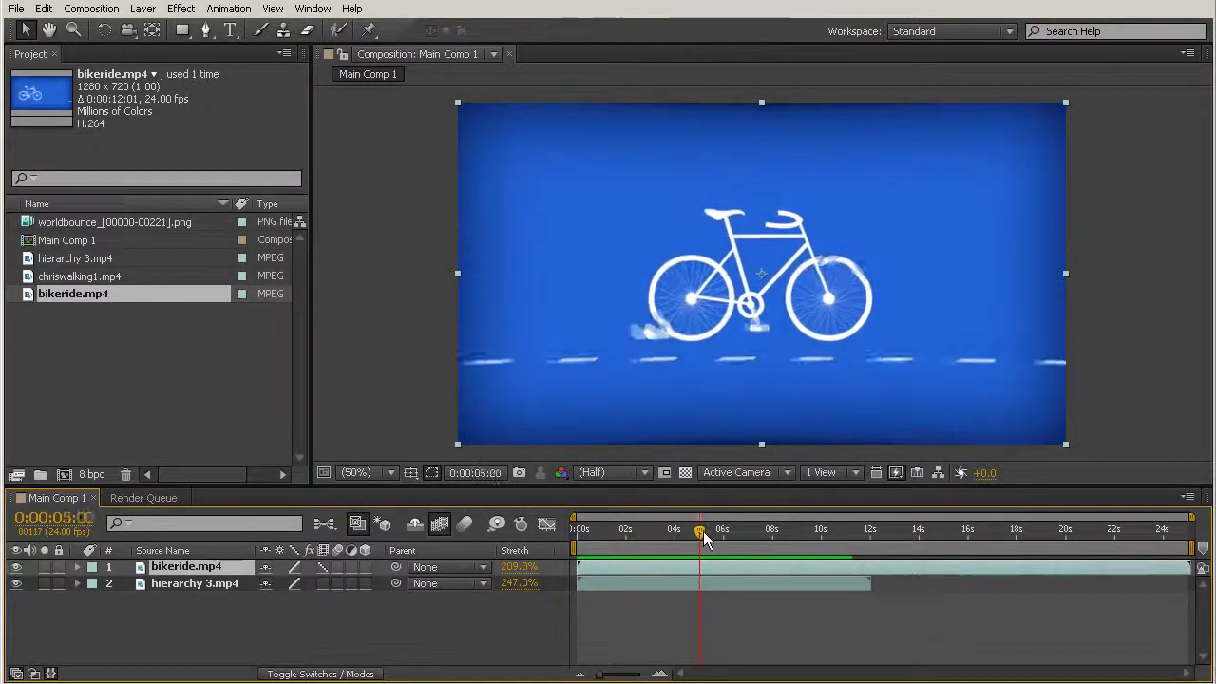
pyautogui.moveTo(767, 557); pyautogui.dragTo(747, 558)
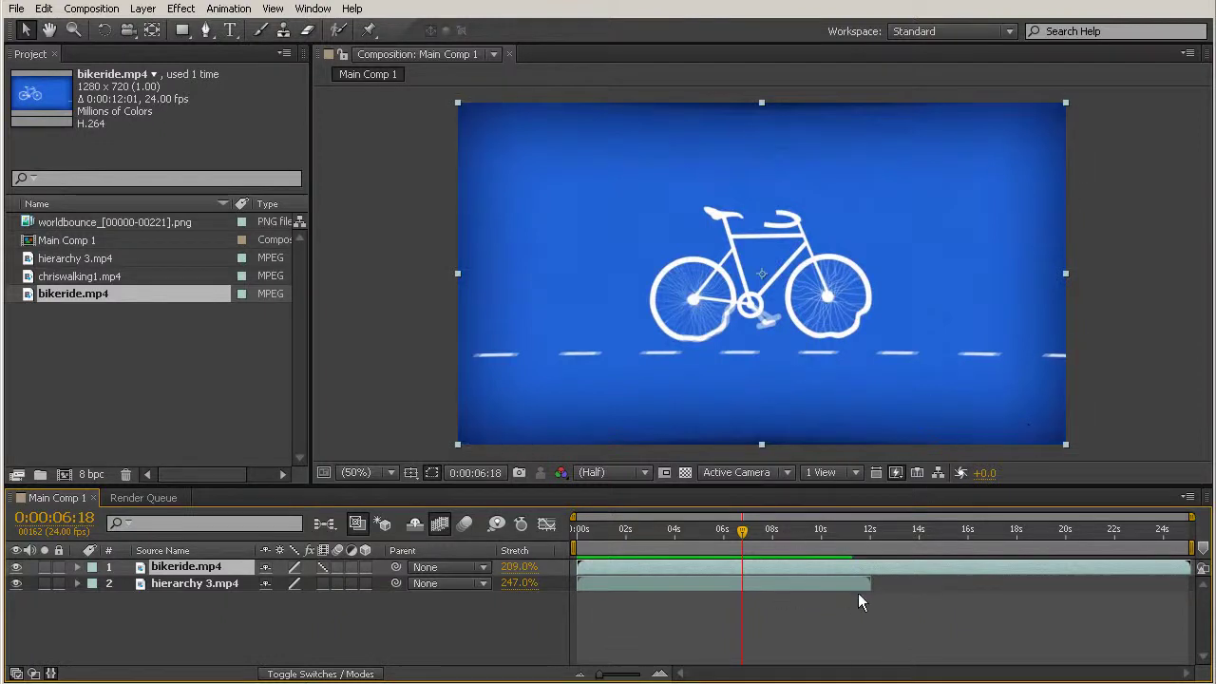
pyautogui.press('KP_0')
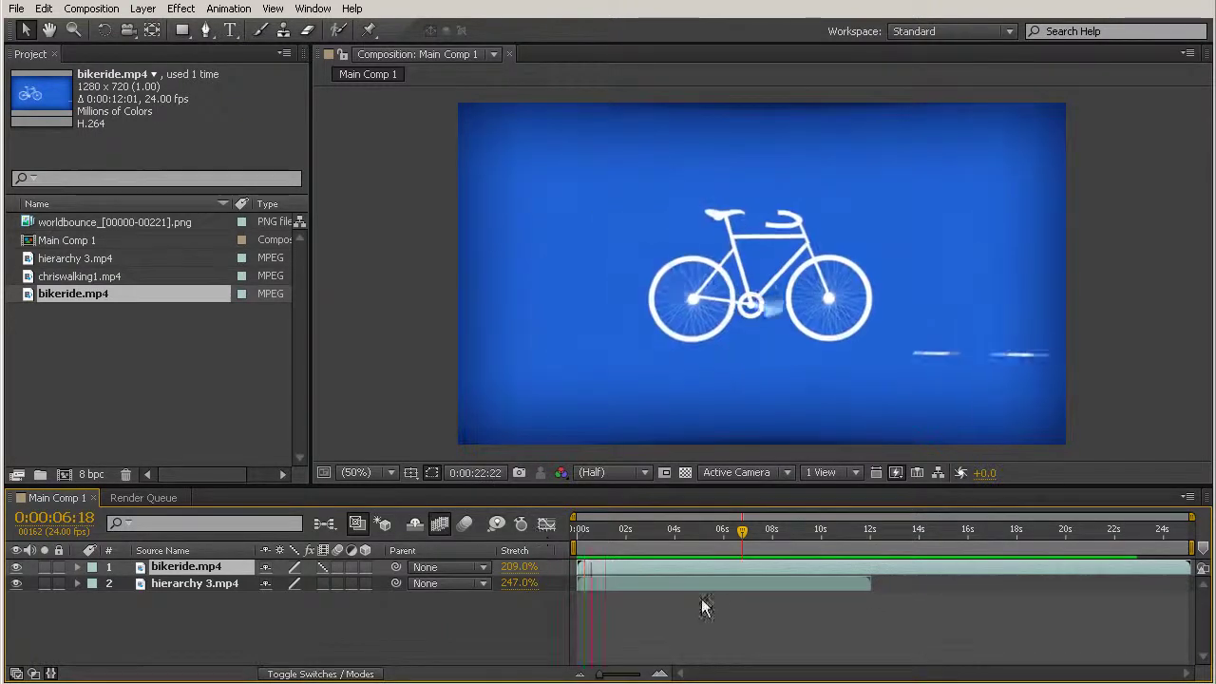
pyautogui.click(579, 540)
pyautogui.moveTo(580, 540); pyautogui.dragTo(792, 531)
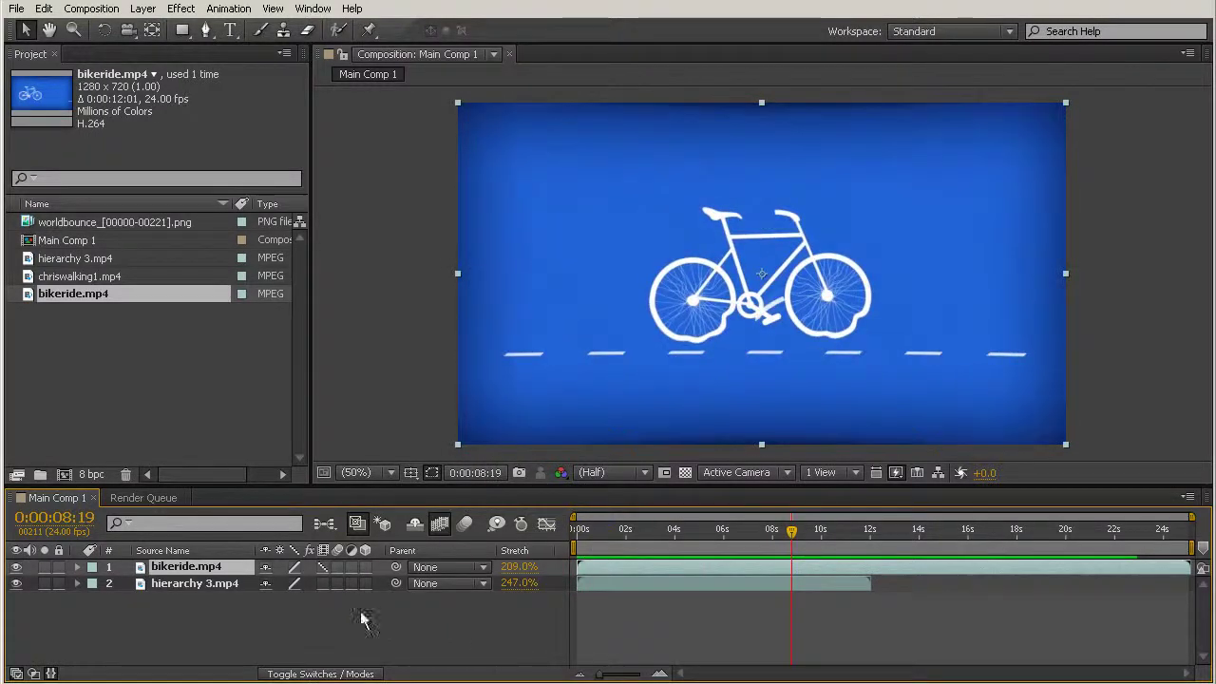
# - Switch the bikeride.mp4 layer's frame blending to Pixel Motion and preview the interpolated footage
pyautogui.click(324, 567)
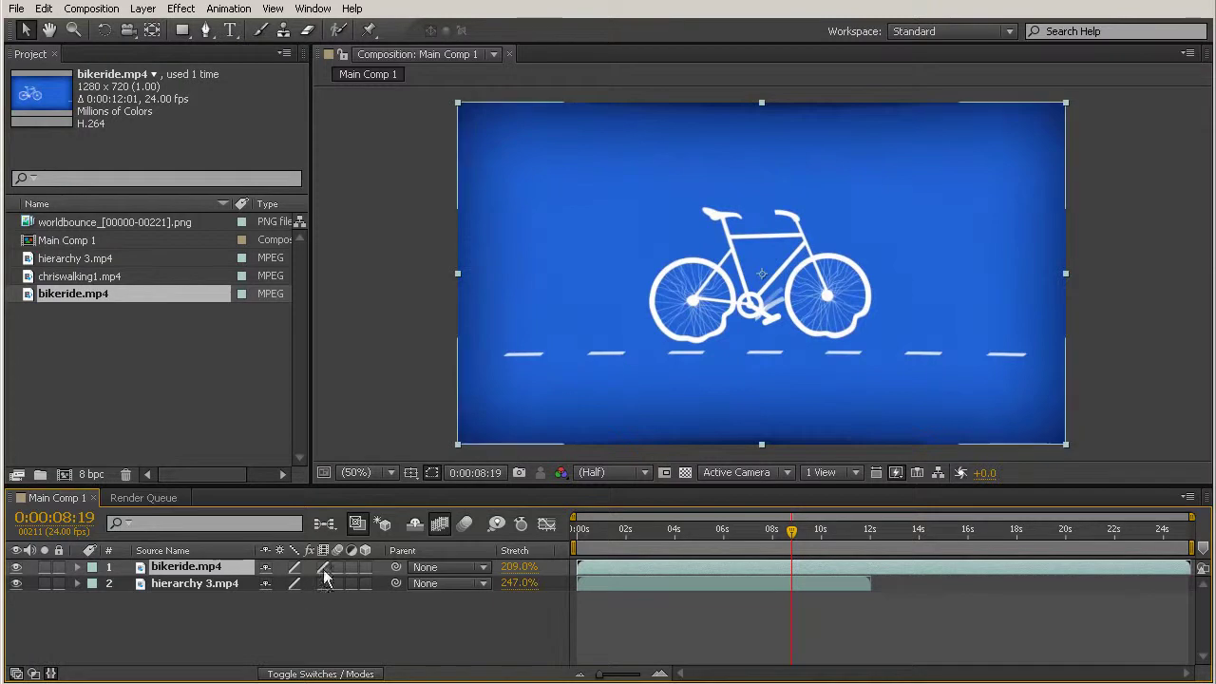
pyautogui.click(626, 603)
pyautogui.press('KP_0')
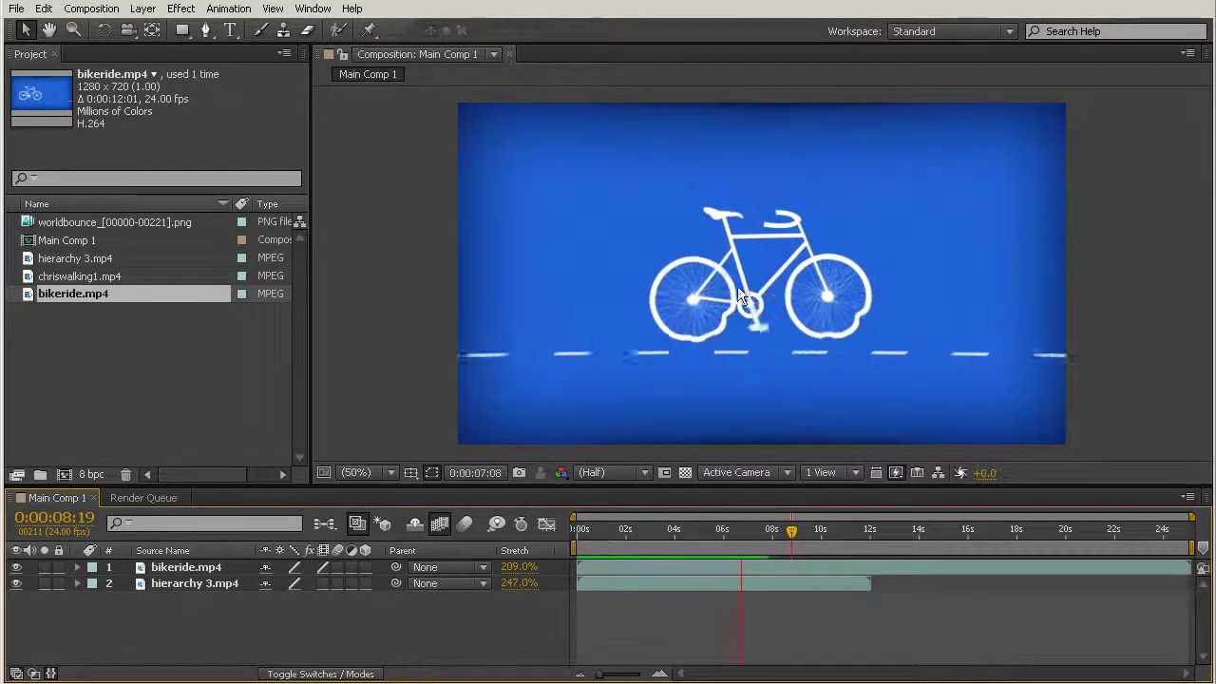
pyautogui.press('Home')
pyautogui.moveTo(576, 541); pyautogui.dragTo(823, 561)
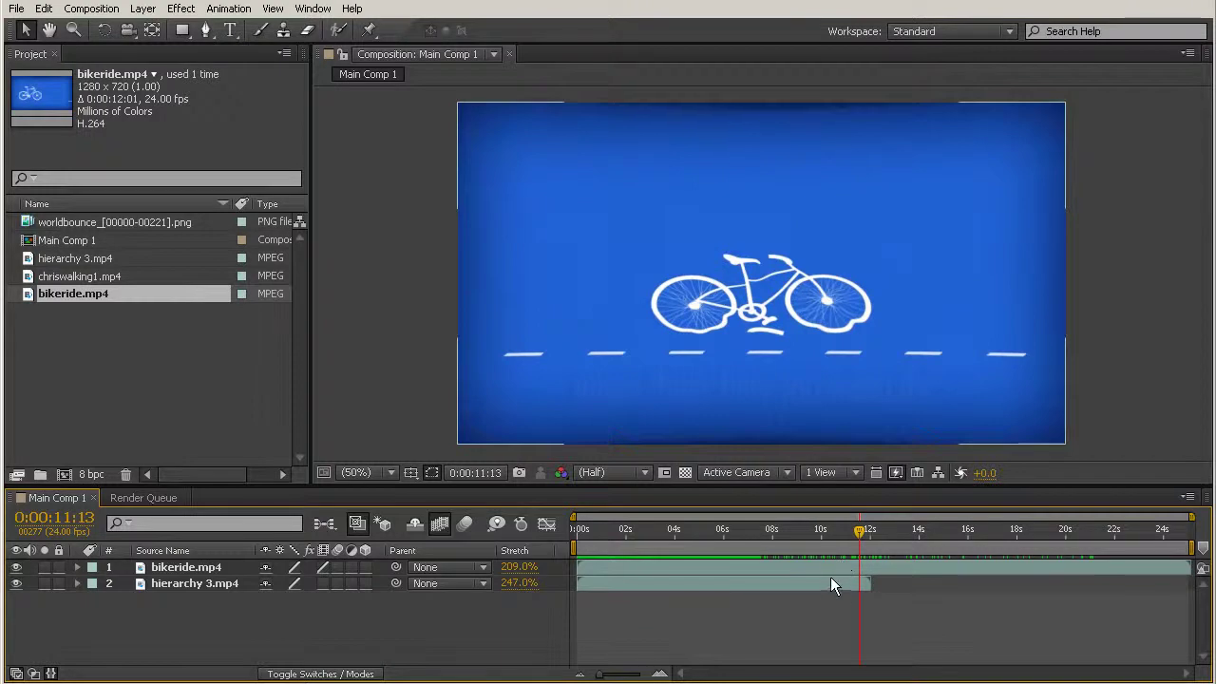
pyautogui.click(120, 224)
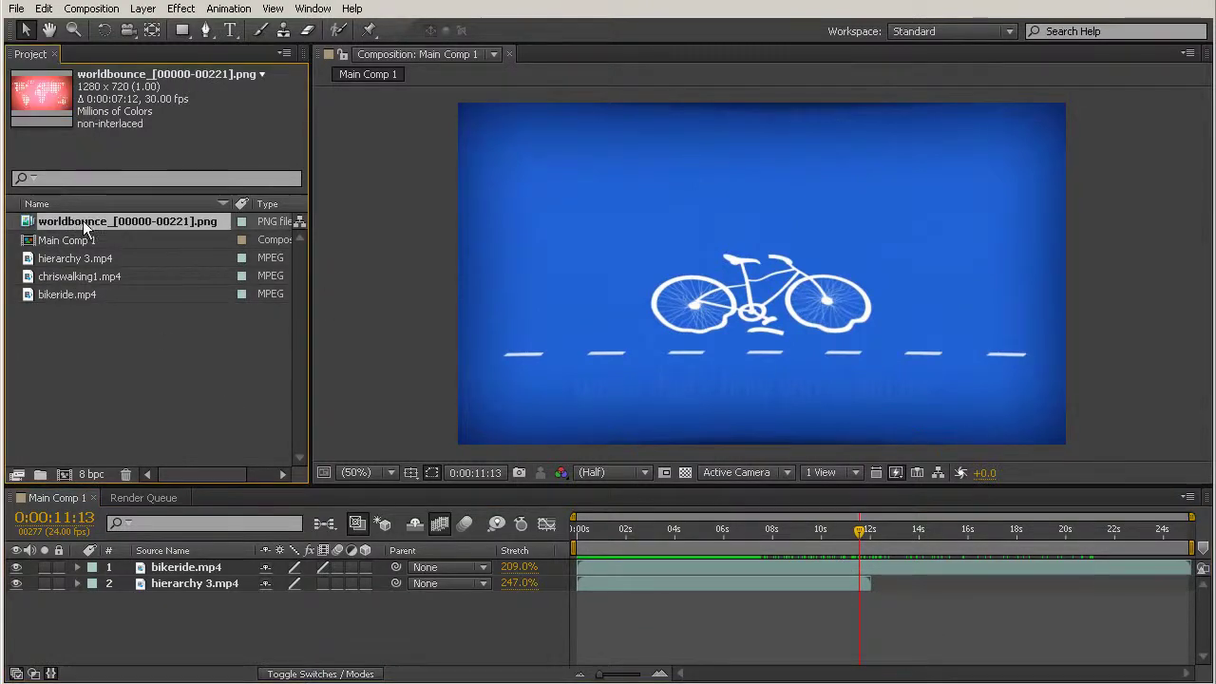
pyautogui.moveTo(131, 503); pyautogui.dragTo(142, 570)
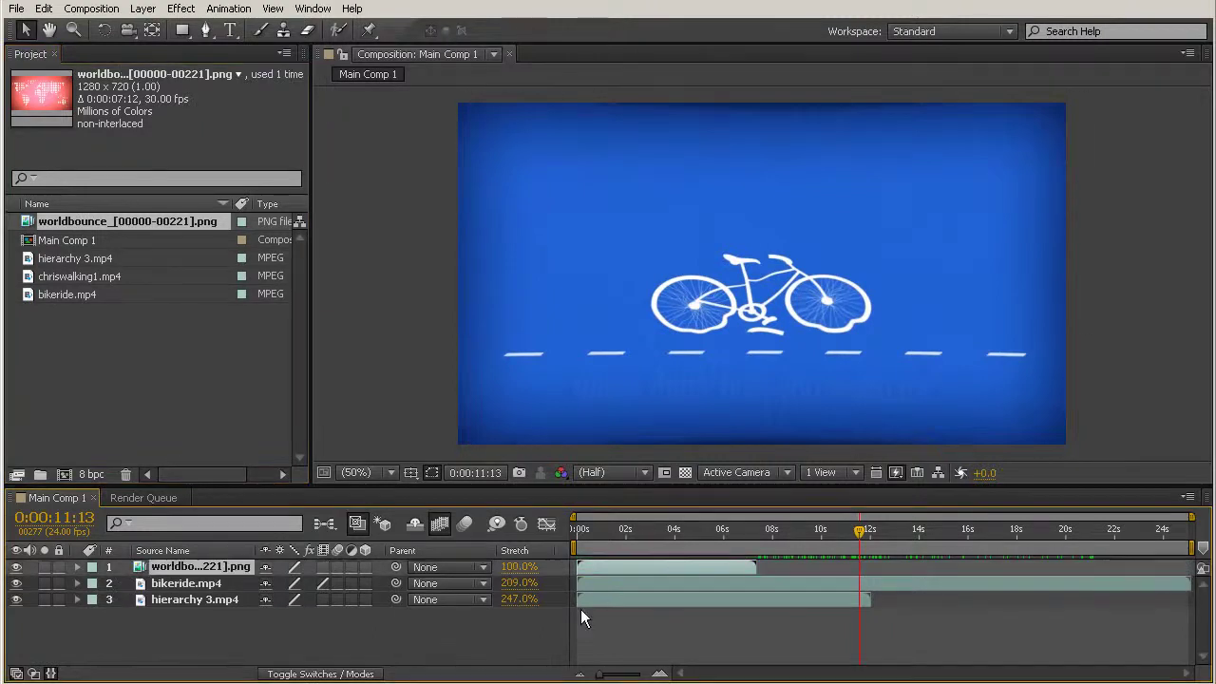
pyautogui.click(16, 599)
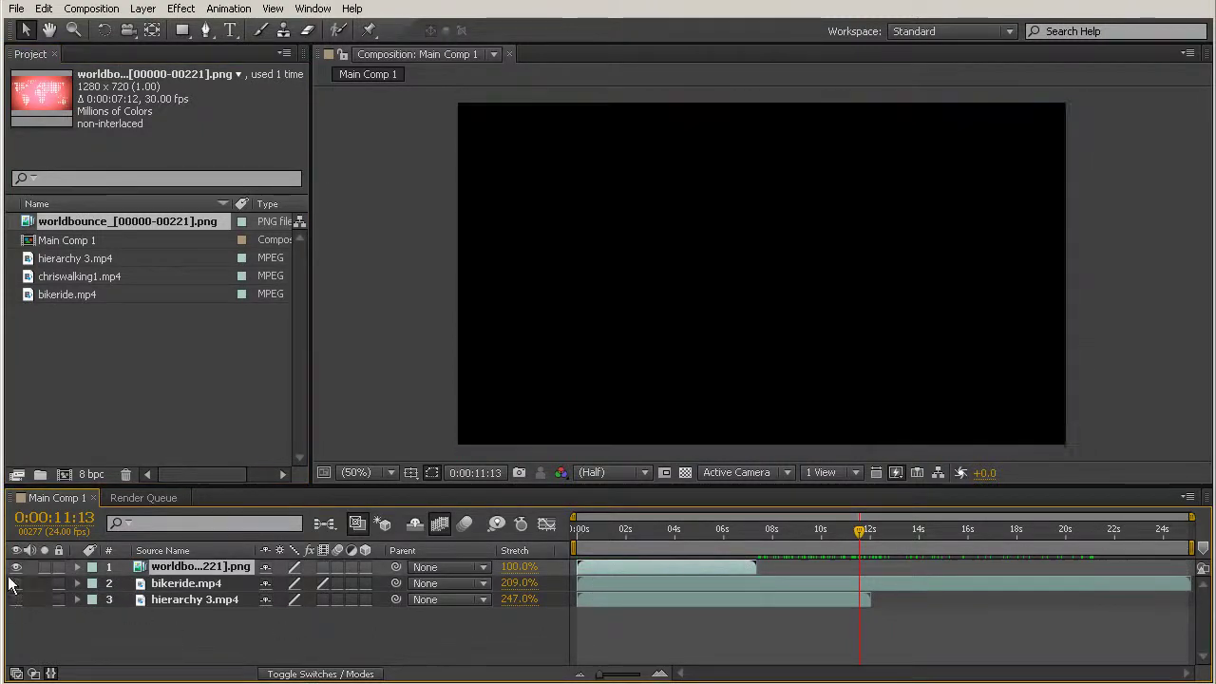
# - Set the worldbounce sequence layer's stretch to 190% and preview it from the start of the composition
pyautogui.press('Home')
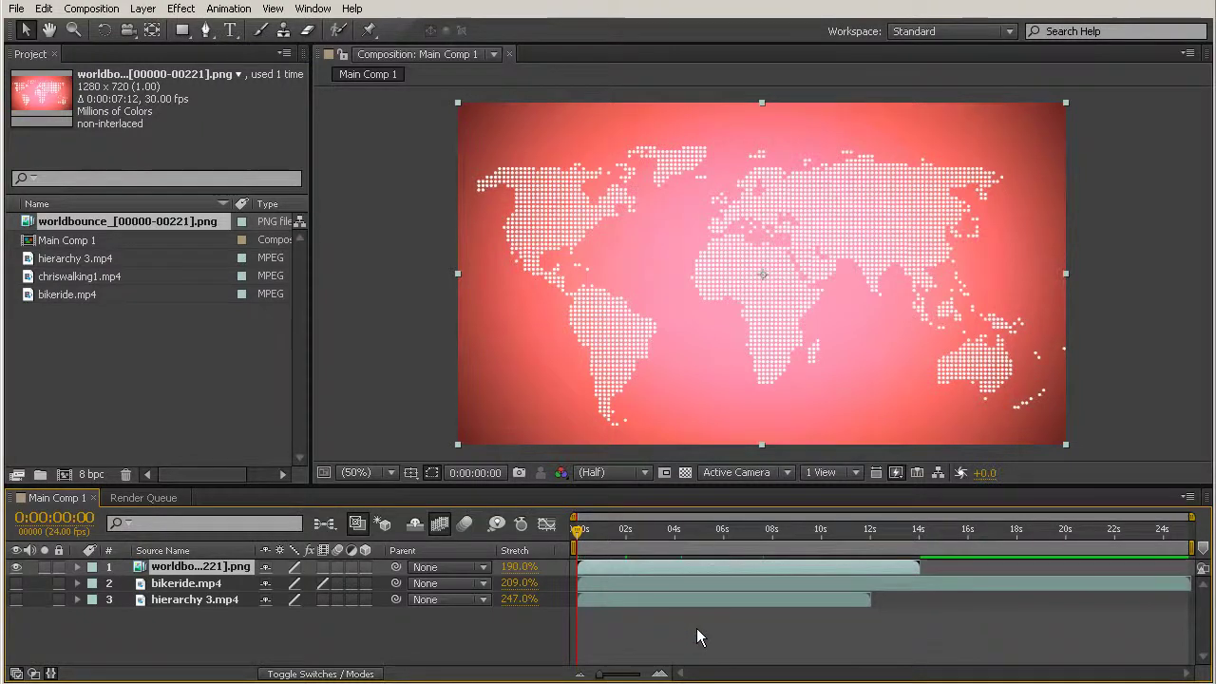
pyautogui.press('space')
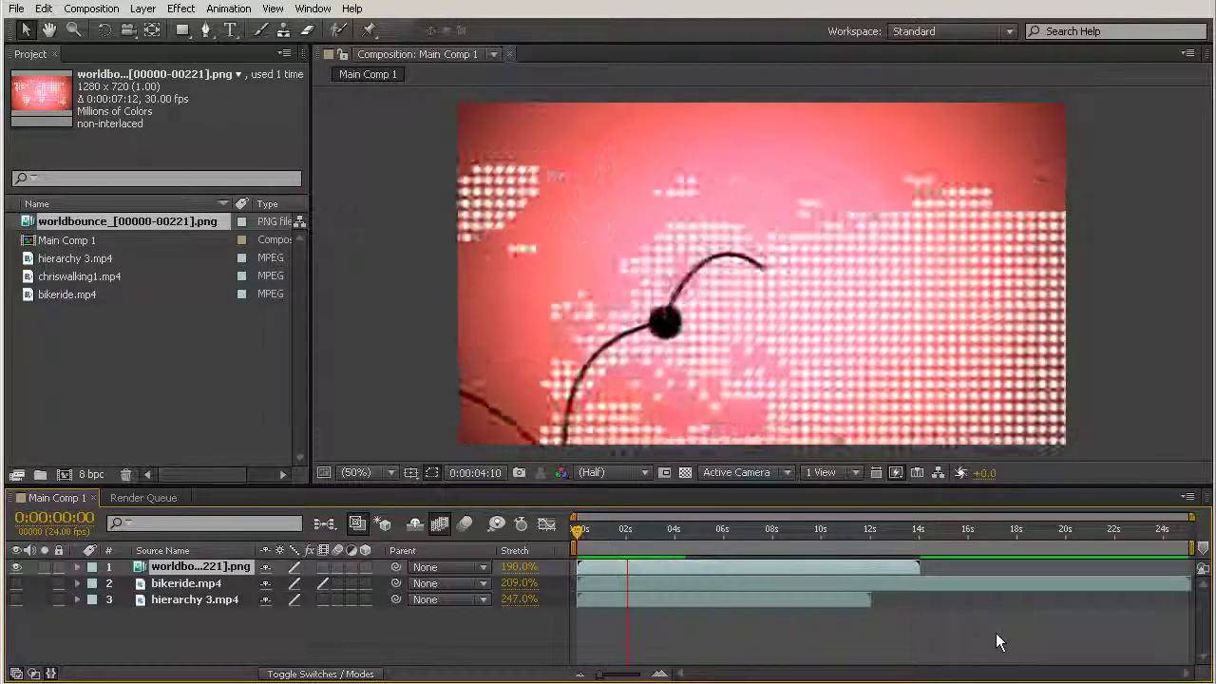
pyautogui.press('space')
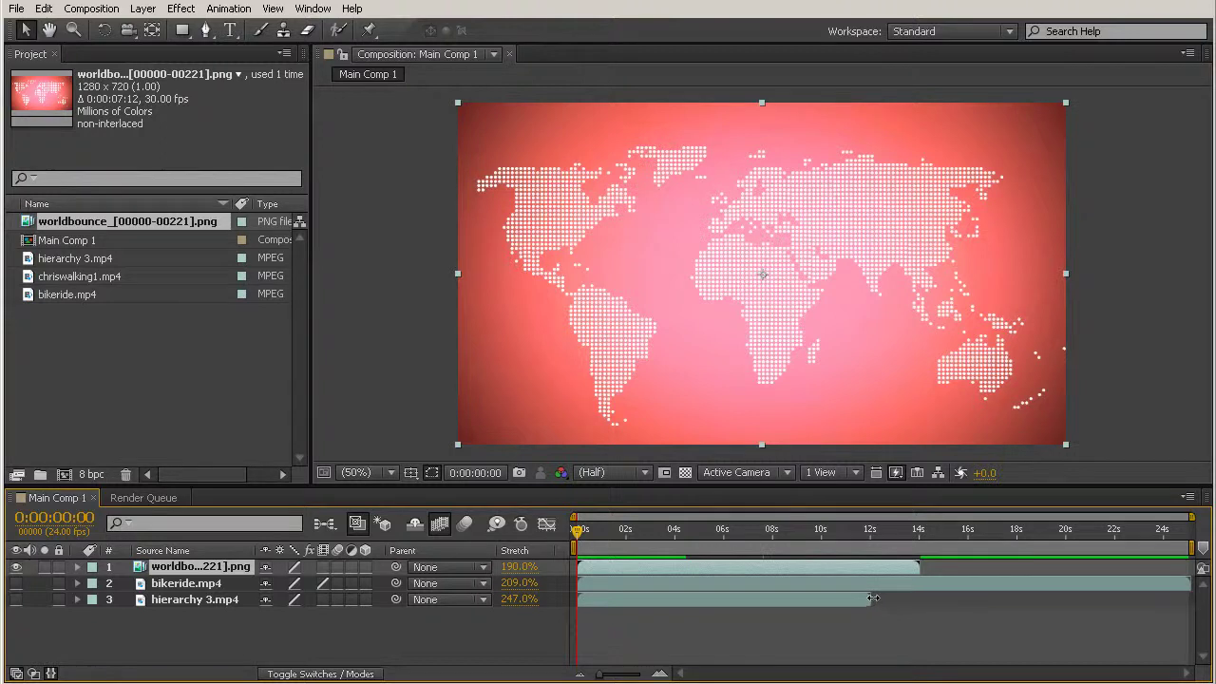
pyautogui.moveTo(601, 537); pyautogui.dragTo(827, 613)
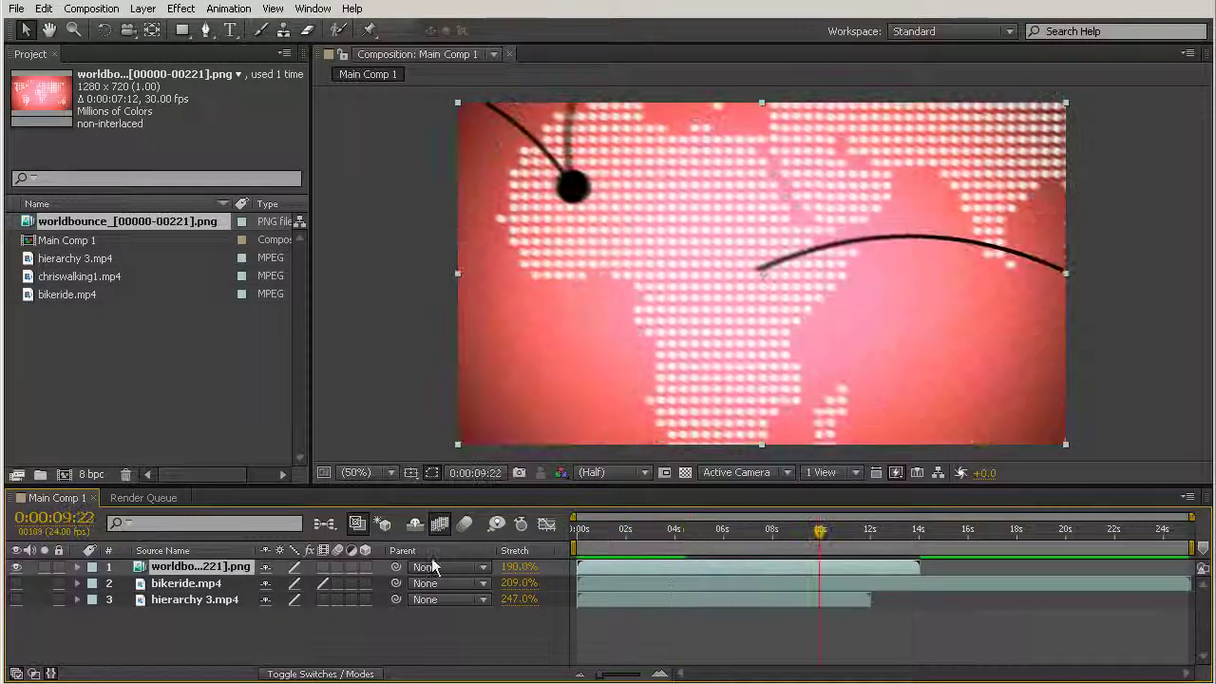
# - Set the worldbounce layer's stretch to 339% so it fills the composition, and preview the slowed playback
pyautogui.moveTo(510, 574); pyautogui.dragTo(584, 595)
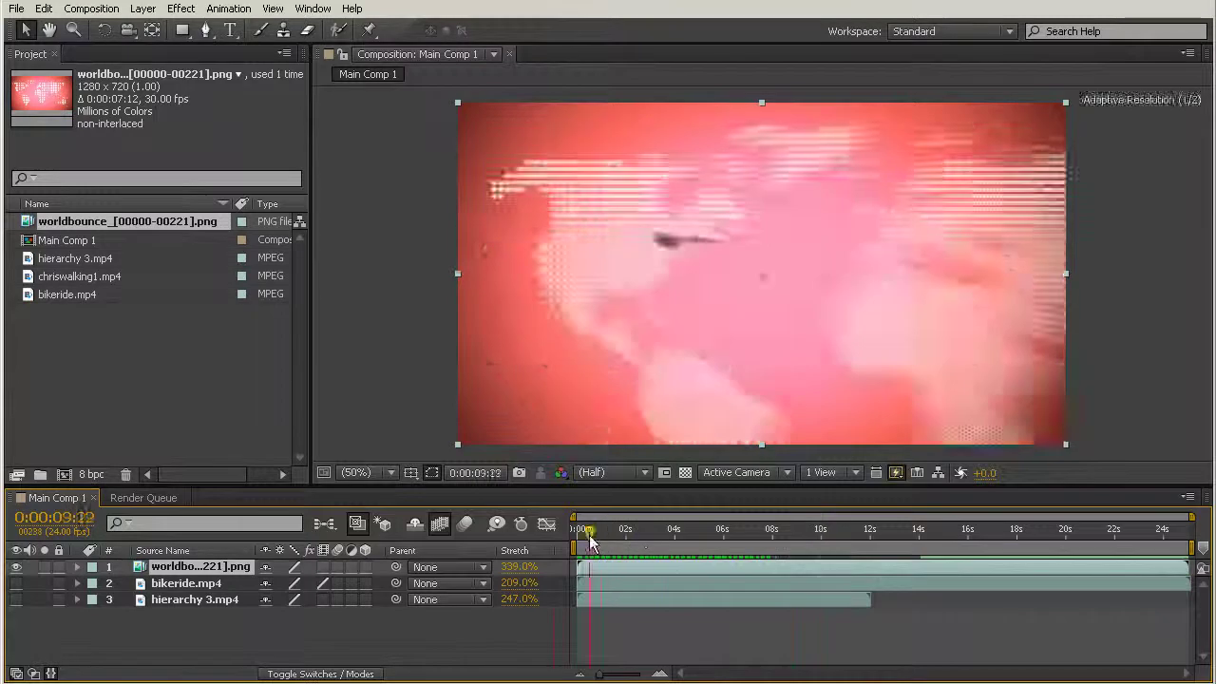
pyautogui.moveTo(720, 551); pyautogui.dragTo(837, 566)
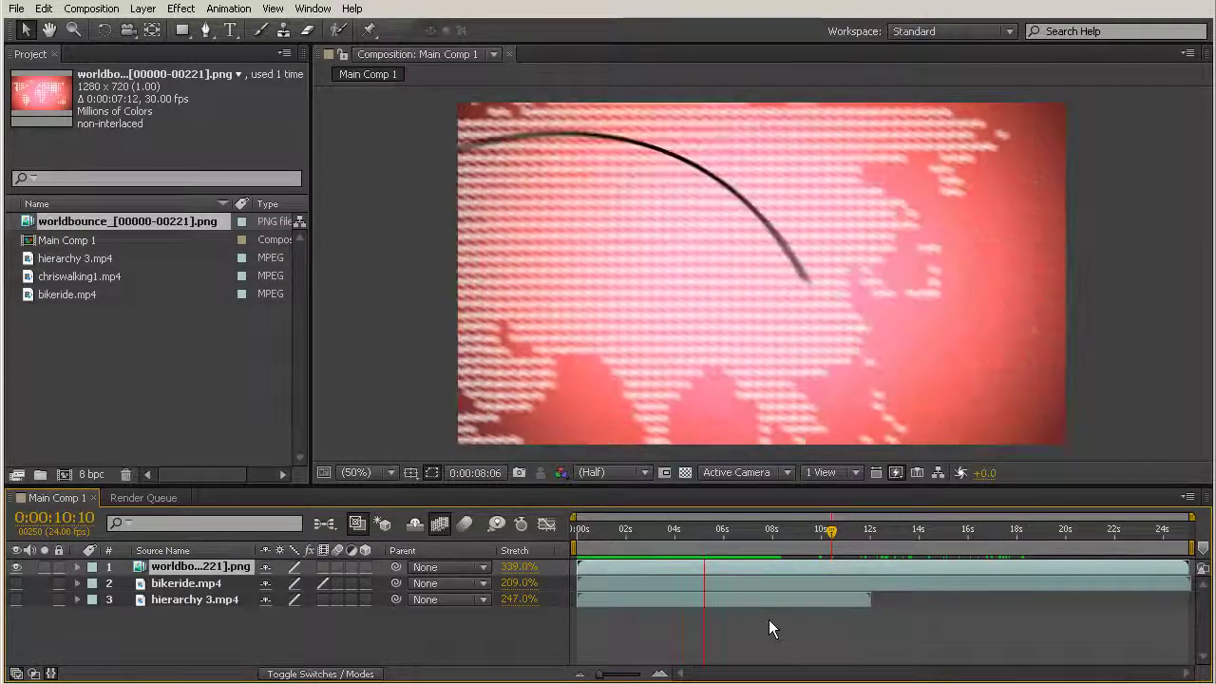
pyautogui.press('space')
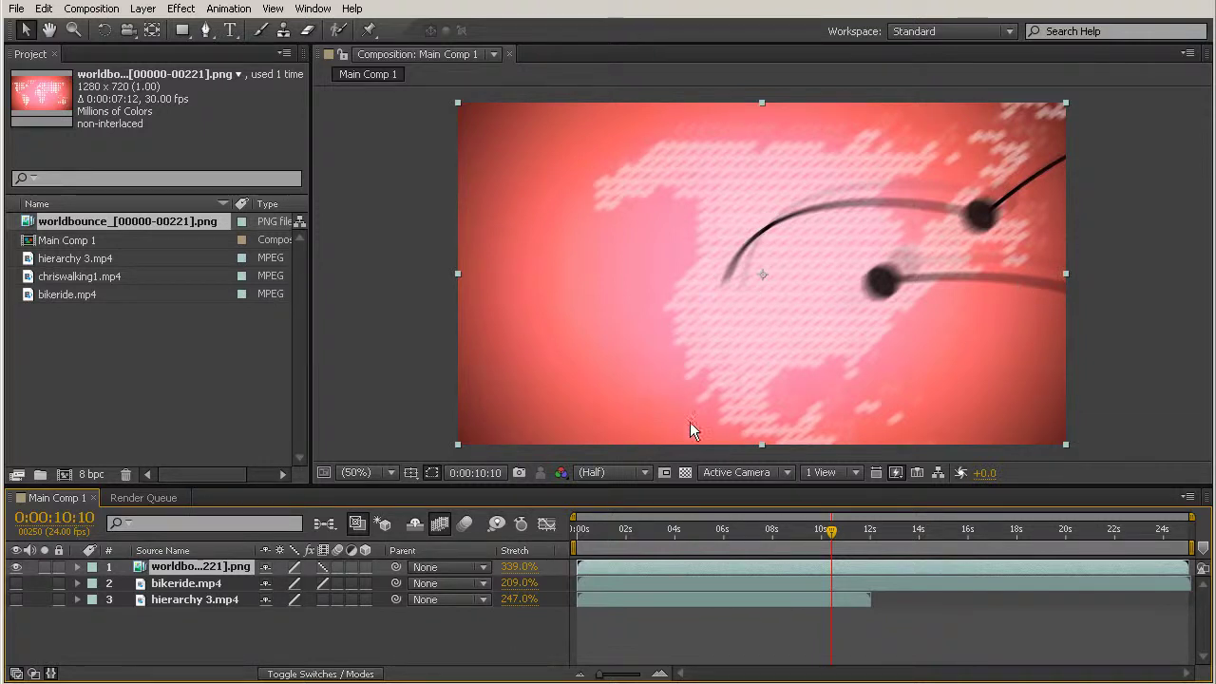
# - Preview the worldbounce layer with Frame Mix blending, then with Pixel Motion blending, and return to the composition's start
pyautogui.press('KP_0')
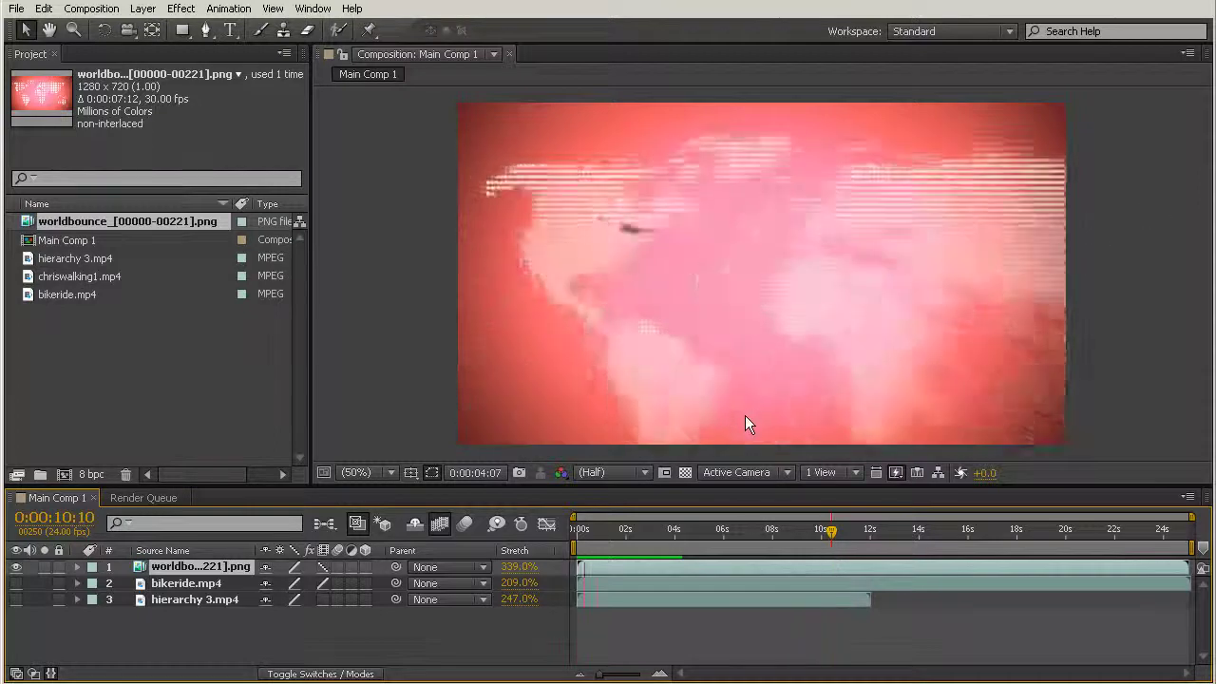
pyautogui.click(1007, 599)
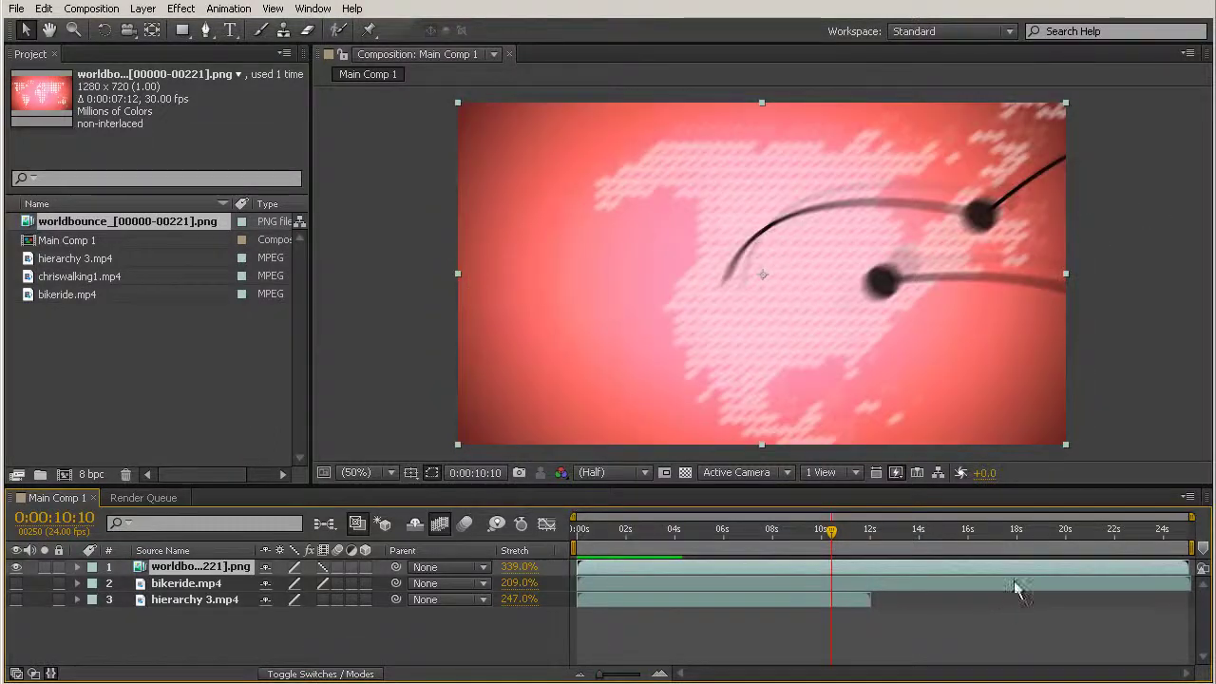
pyautogui.moveTo(634, 528); pyautogui.dragTo(600, 537)
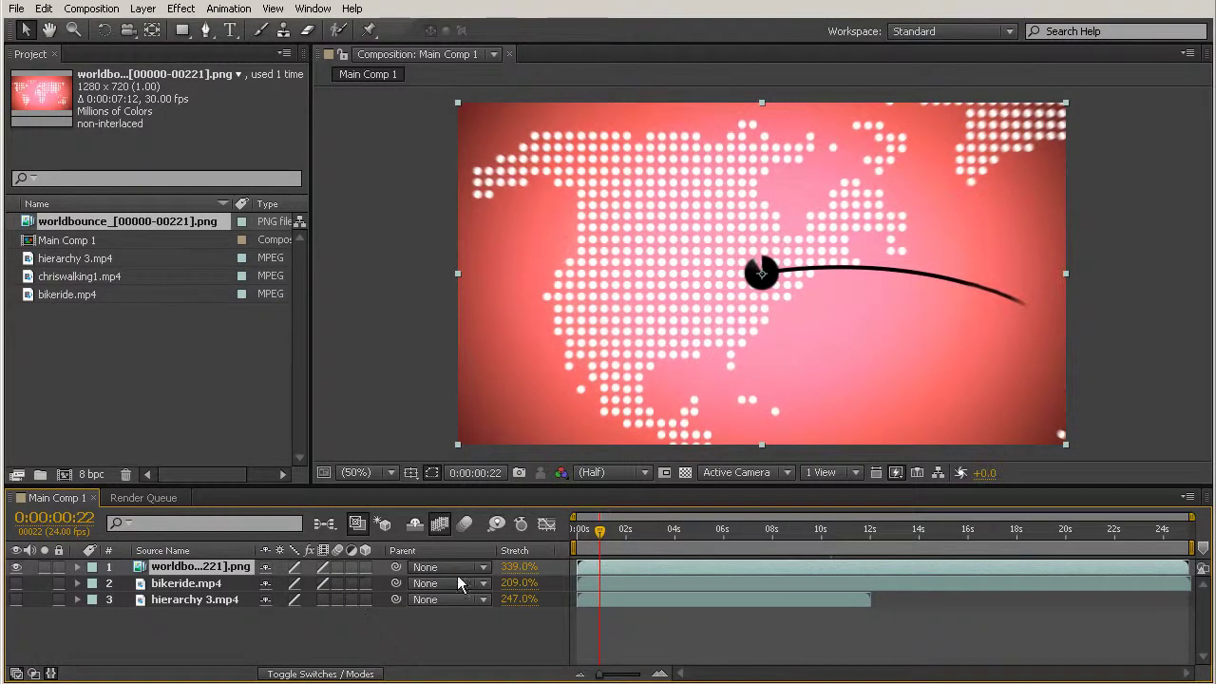
pyautogui.press('space')
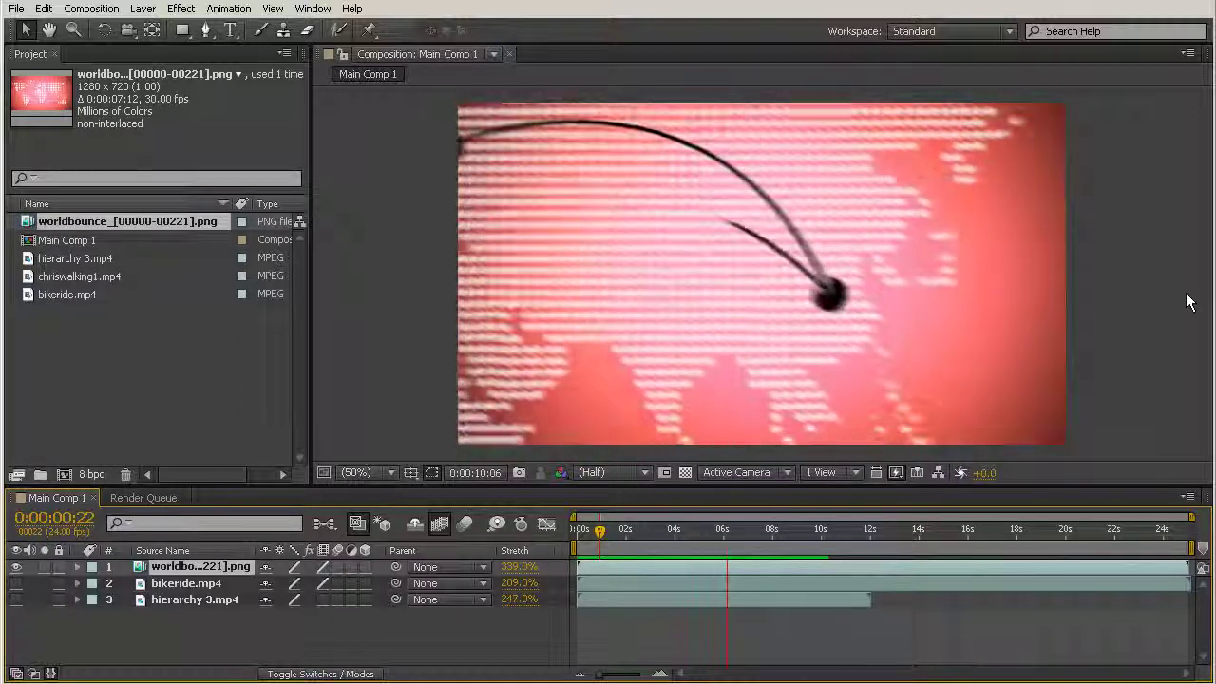
pyautogui.press('space')
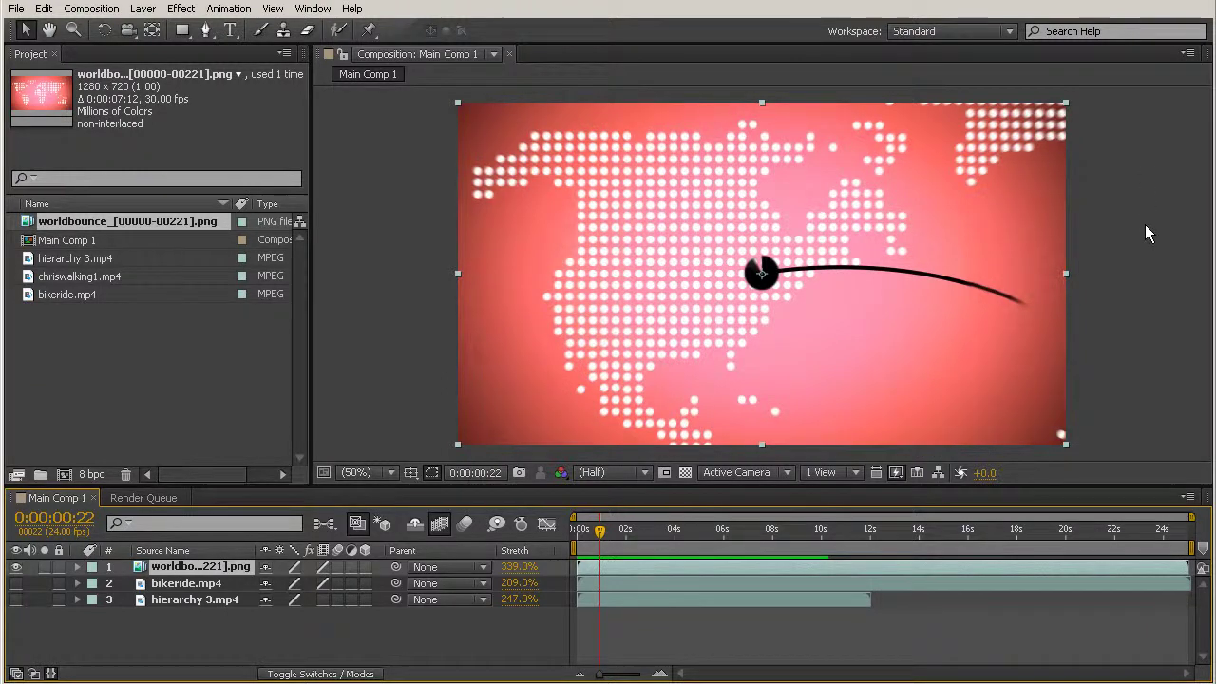
pyautogui.moveTo(599, 530); pyautogui.dragTo(541, 536)
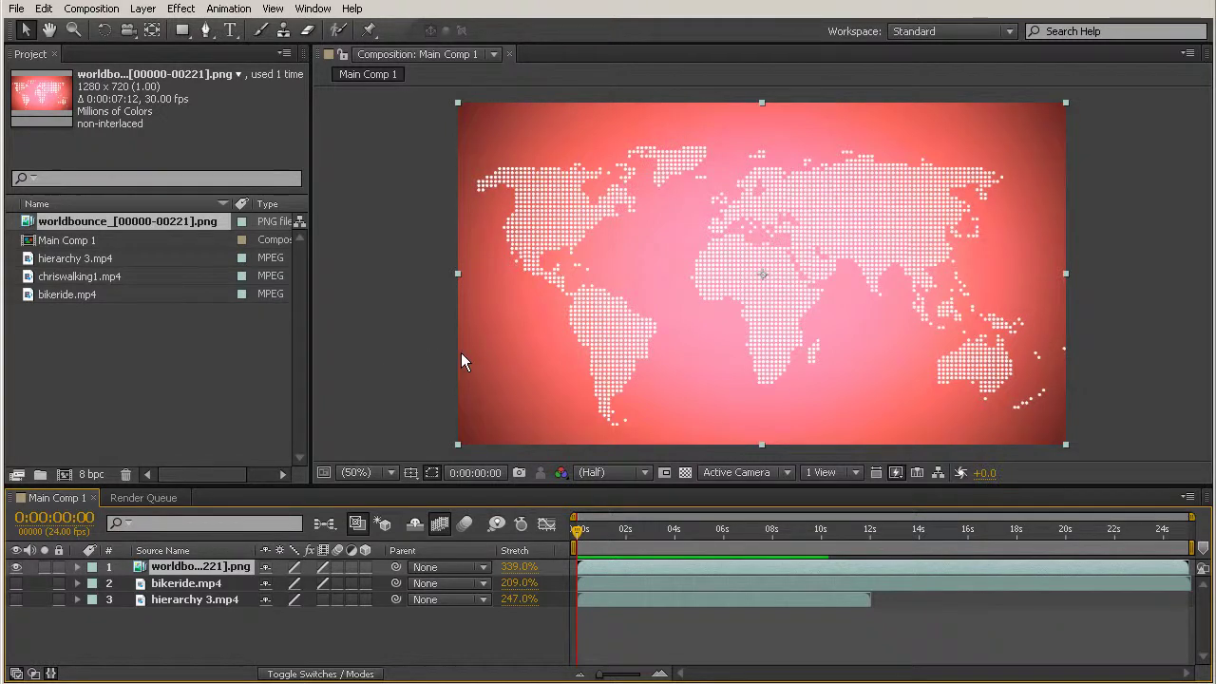
# - Reveal the frame rates of the project items and reset the worldbounce layer's stretch to 100%
pyautogui.moveTo(313, 321); pyautogui.dragTo(400, 321)
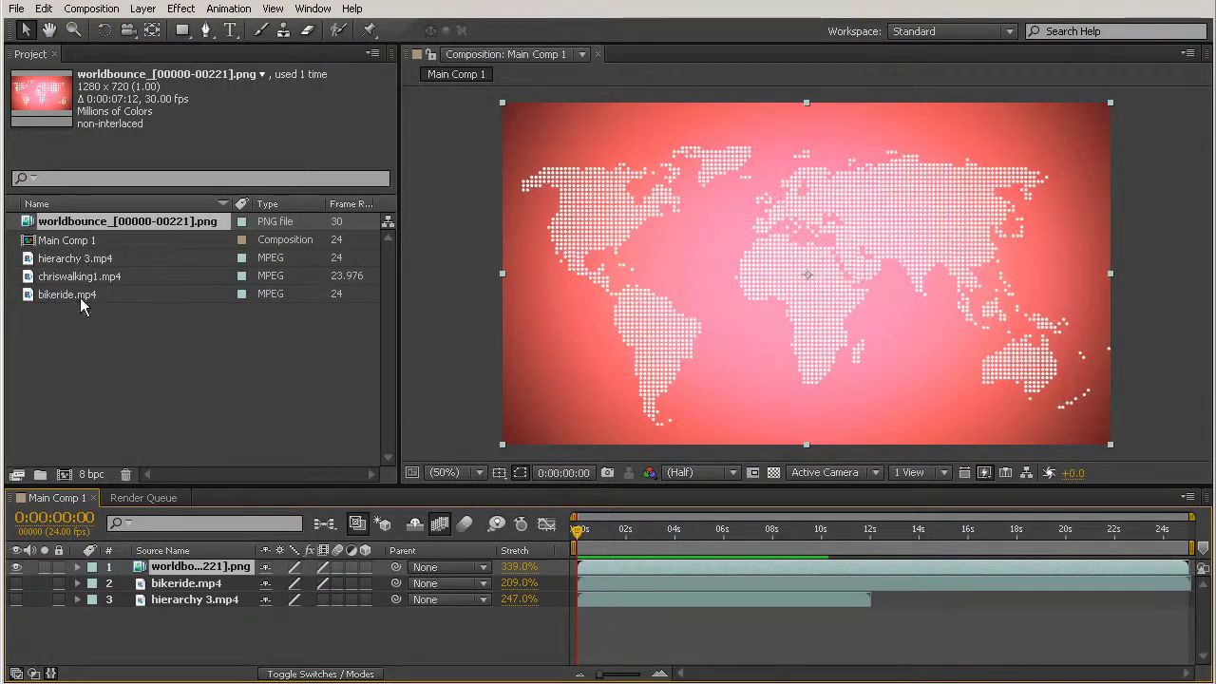
pyautogui.click(521, 568)
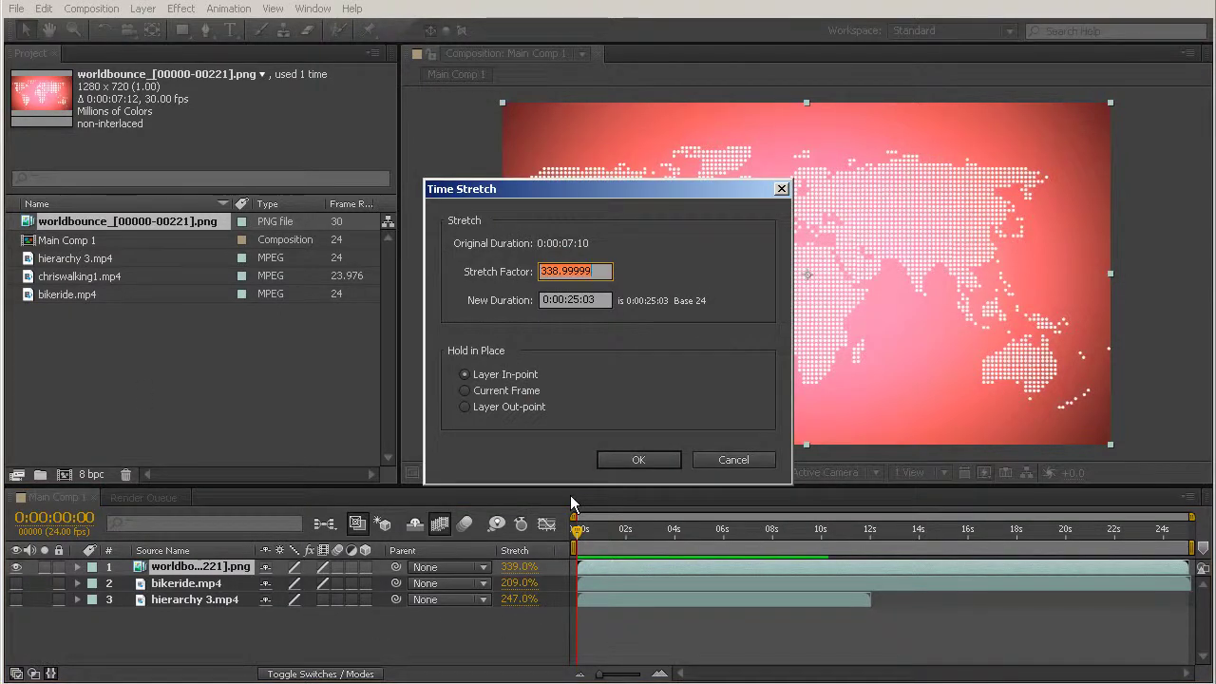
pyautogui.click(638, 459)
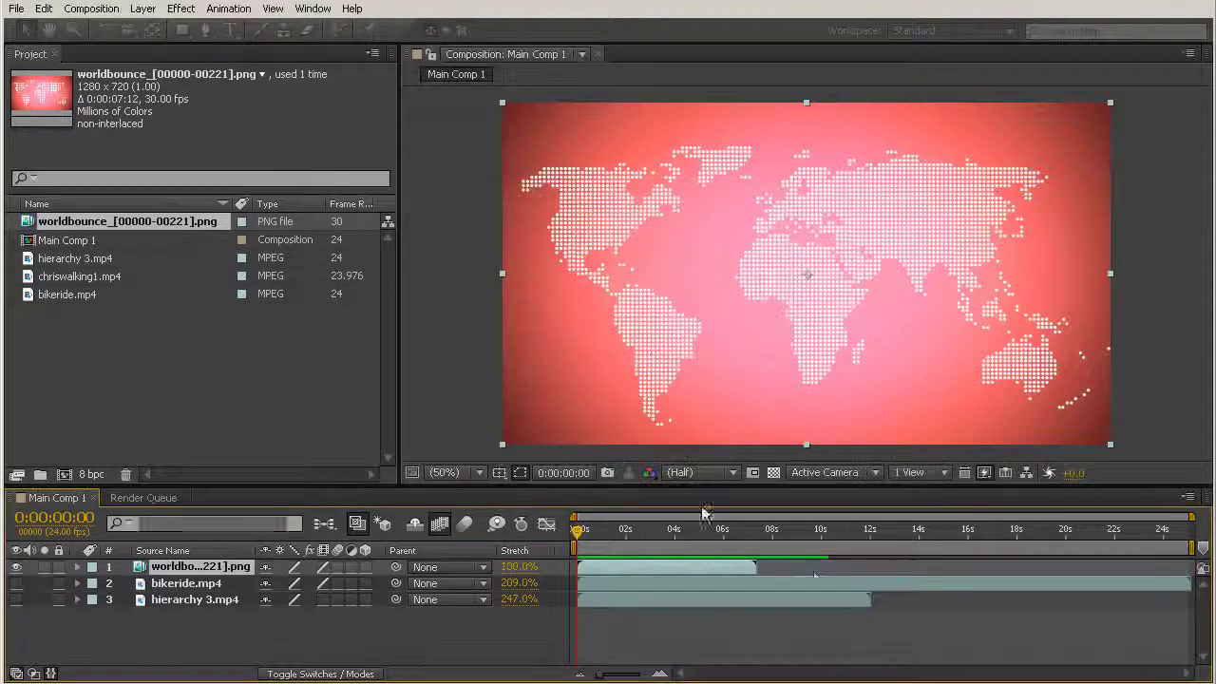
# - Turn off frame blending for the worldbounce layer and the composition, and delete the bikeride.mp4 and hierarchy 3.mp4 layers
pyautogui.moveTo(703, 540); pyautogui.dragTo(644, 547)
pyautogui.click(323, 567)
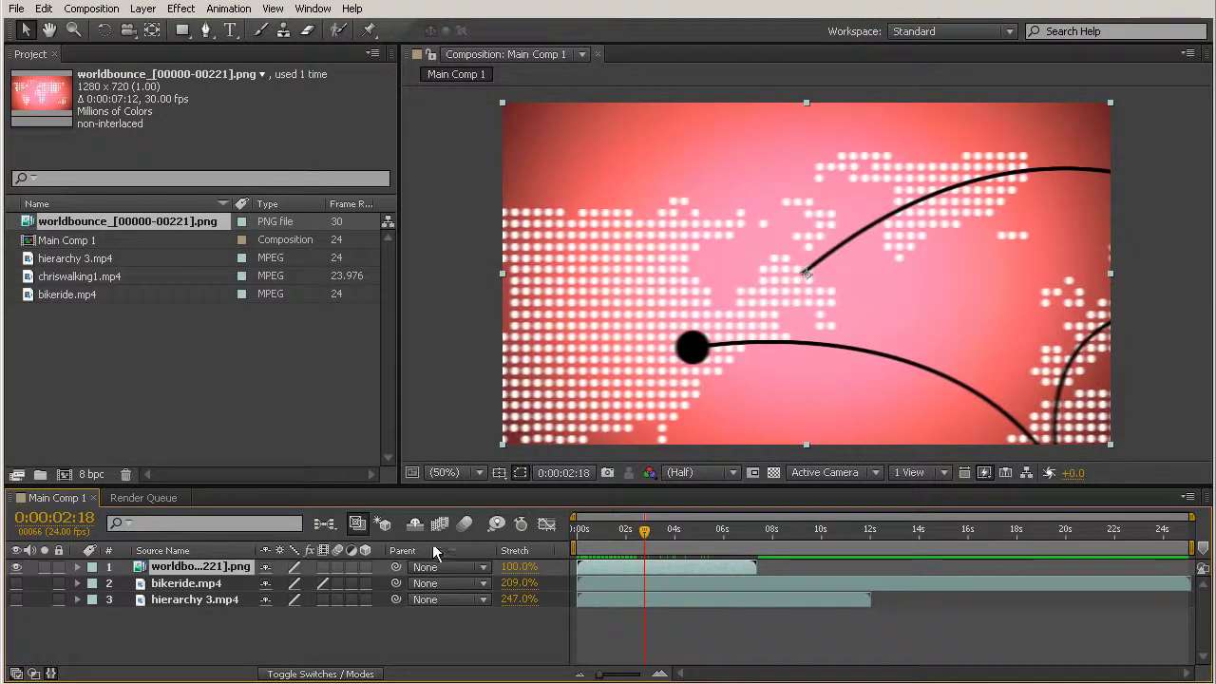
pyautogui.click(184, 583)
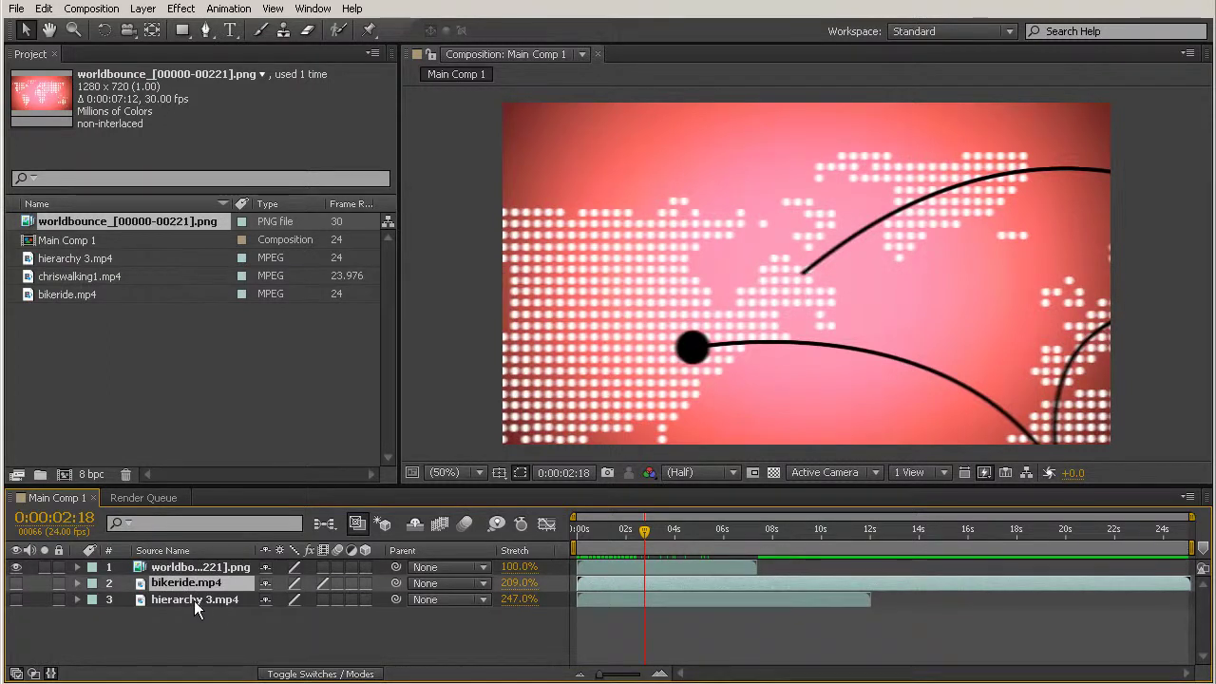
pyautogui.keyDown('ctrl'); pyautogui.click(189, 599); pyautogui.keyUp('ctrl')
pyautogui.press('Delete')
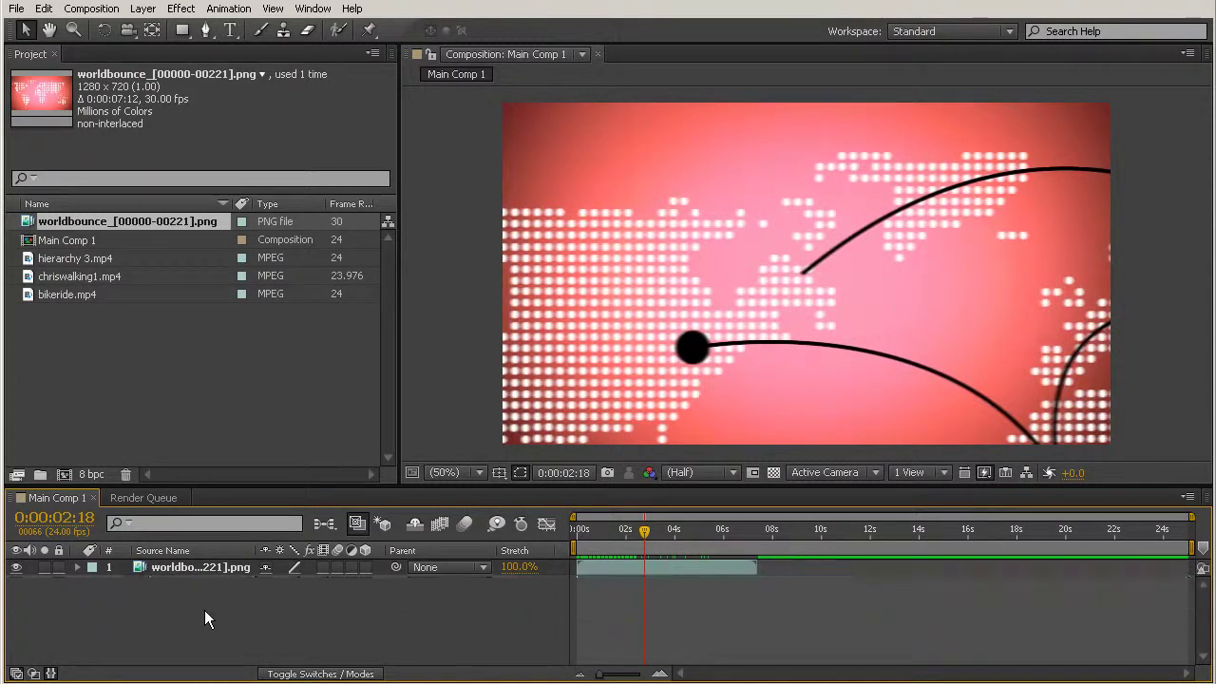
# - Set Main Comp 1's frame rate to 15 frames per second and preview the worldbounce animation
pyautogui.moveTo(594, 538); pyautogui.dragTo(684, 530)
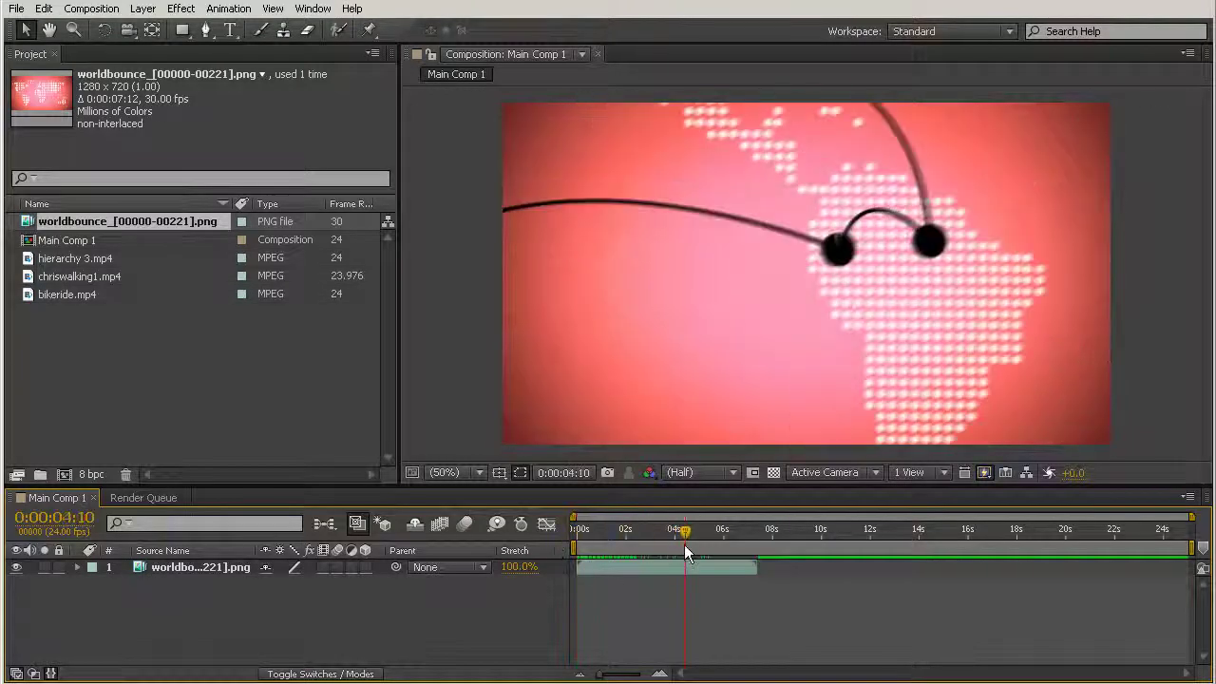
pyautogui.click(91, 8)
pyautogui.click(95, 35)
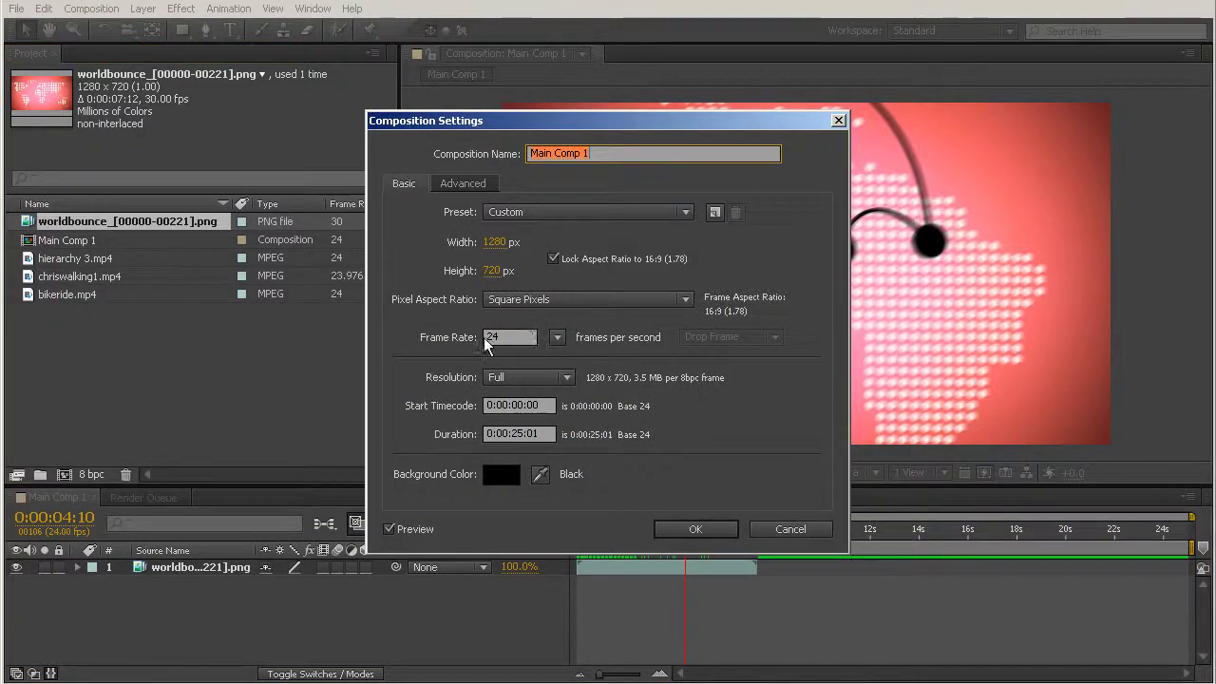
pyautogui.moveTo(500, 339); pyautogui.dragTo(474, 337)
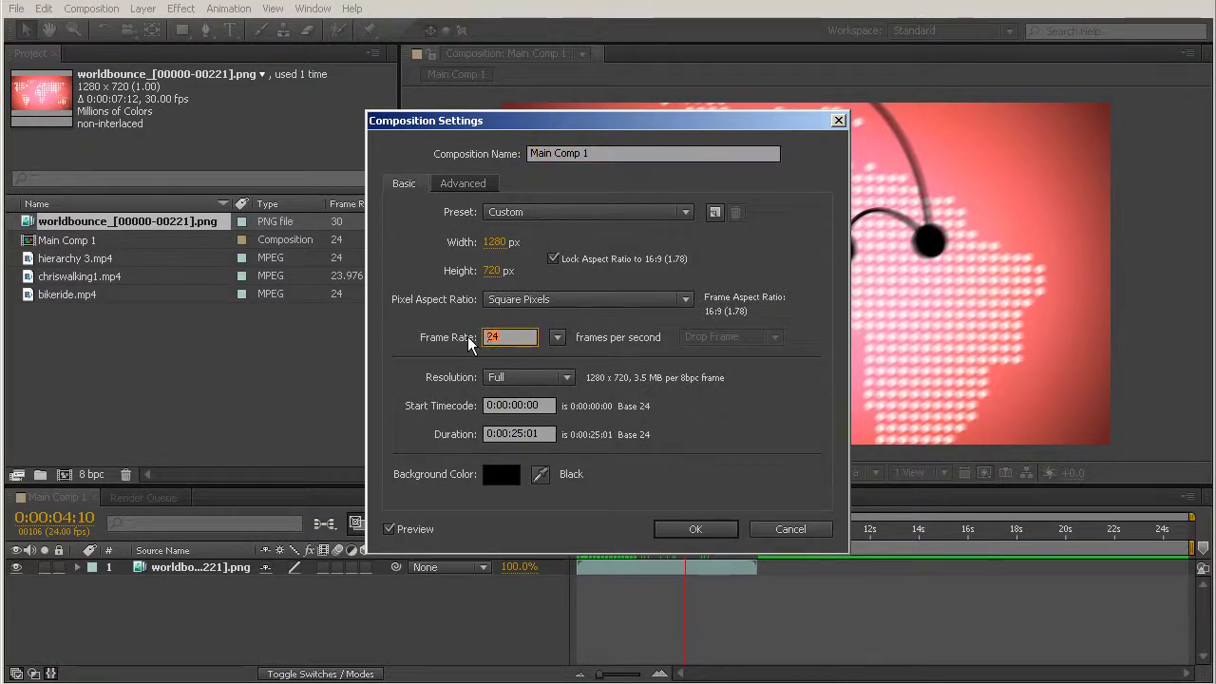
pyautogui.write('15')
pyautogui.click(717, 534)
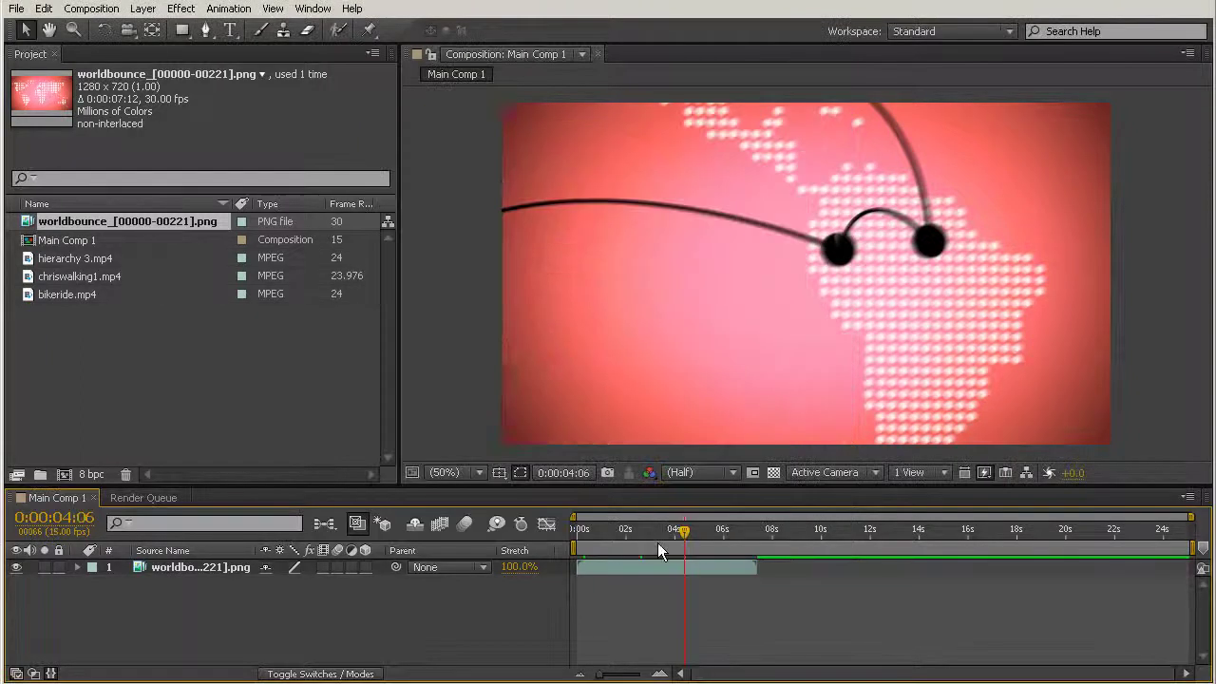
pyautogui.press('KP_0')
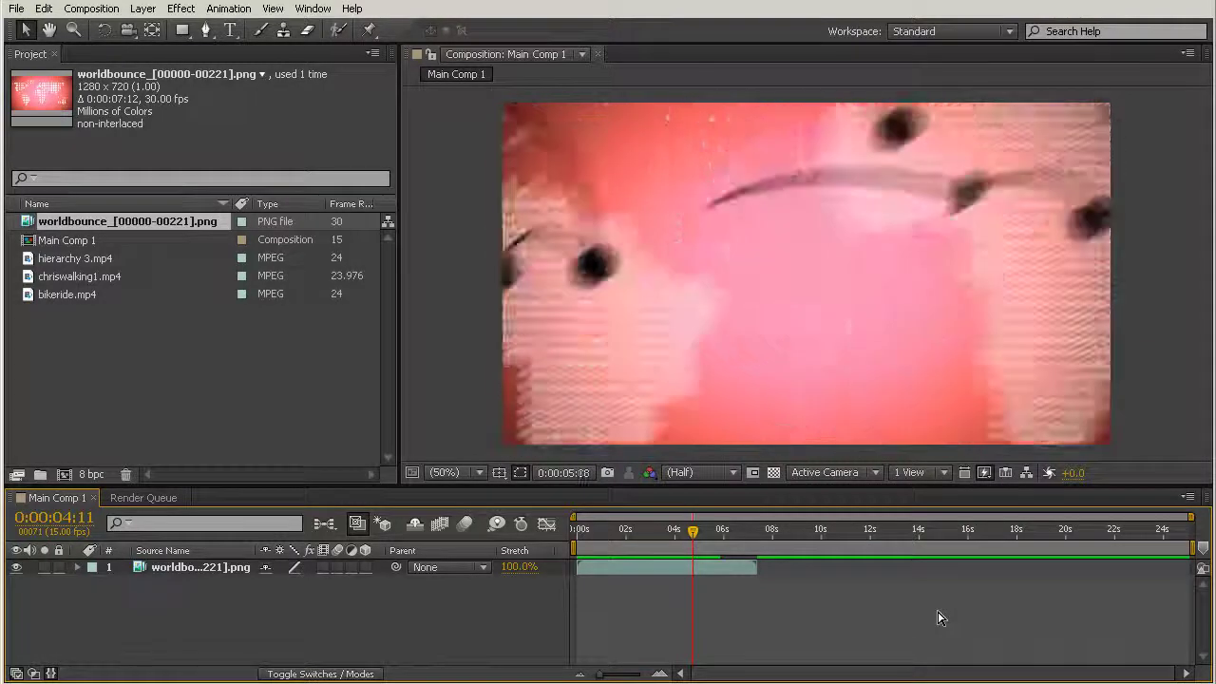
# - Move the current time to 0:00:01:00 and interpret the worldbounce footage with an assumed frame rate of 15 frames per second
pyautogui.moveTo(693, 534); pyautogui.dragTo(601, 541)
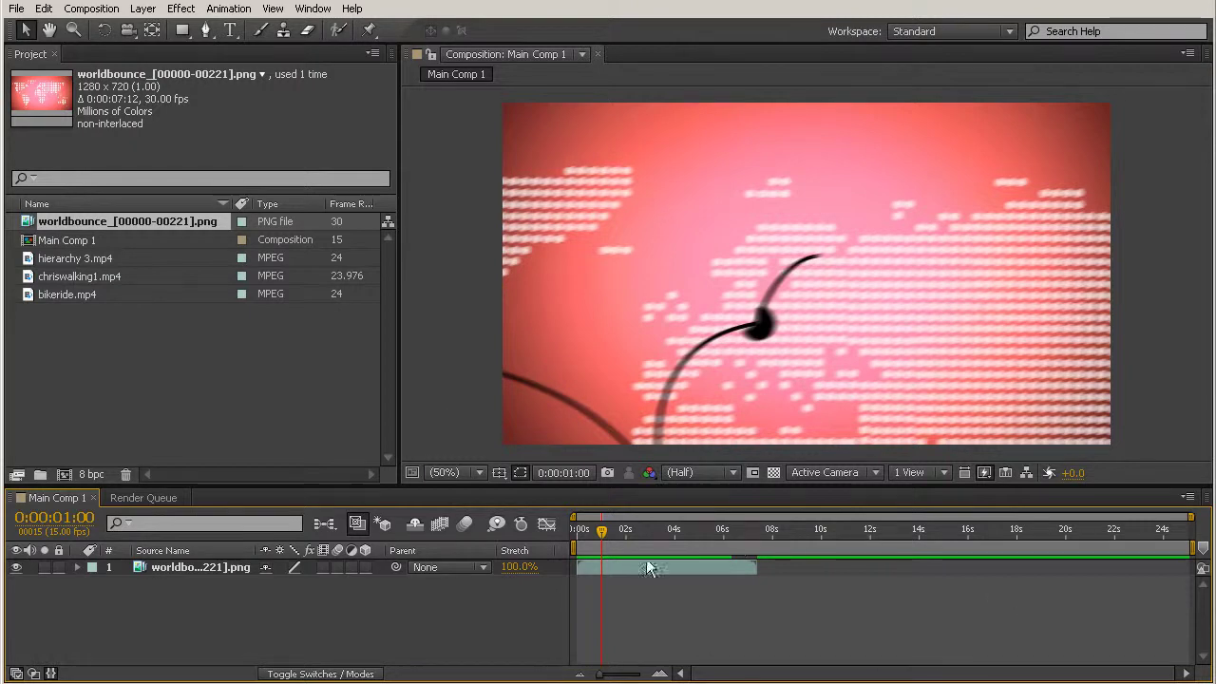
pyautogui.click(710, 566)
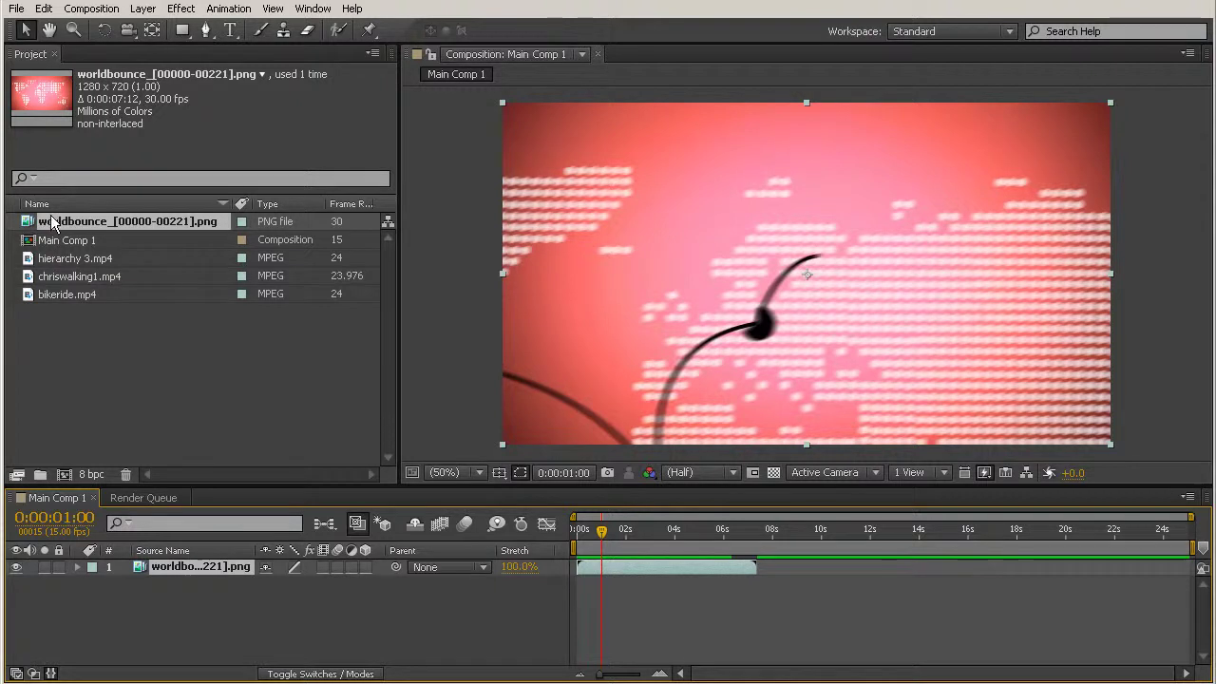
pyautogui.rightClick(81, 224)
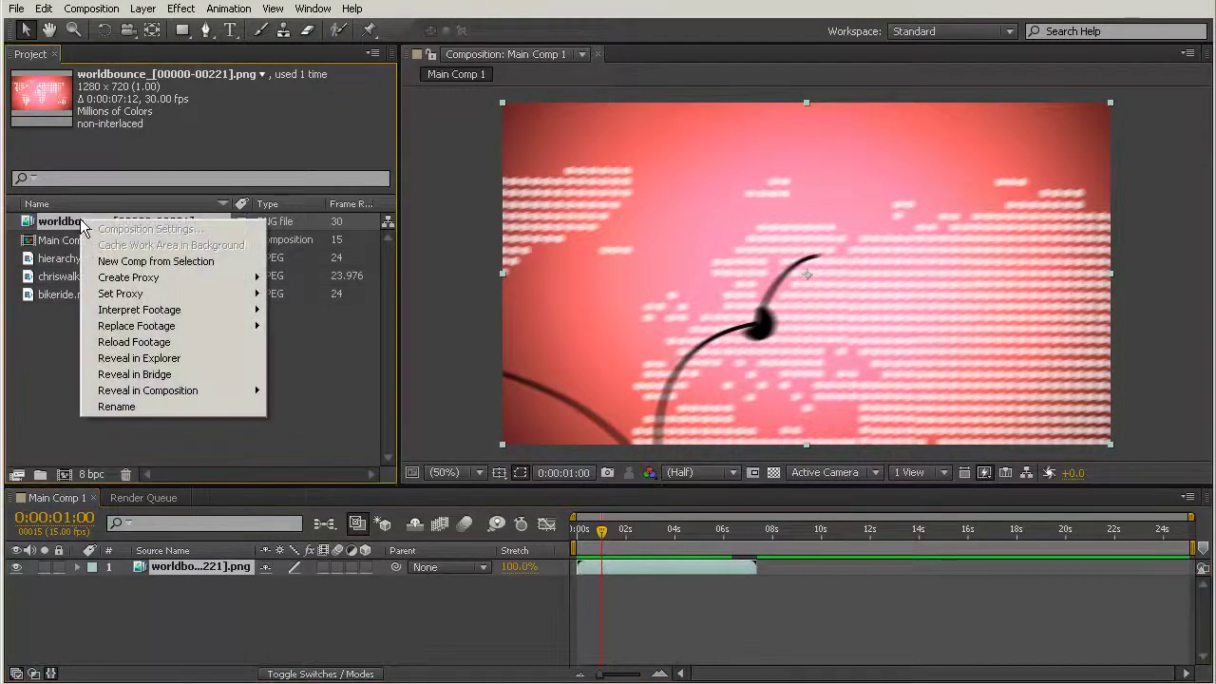
pyautogui.moveTo(152, 310)
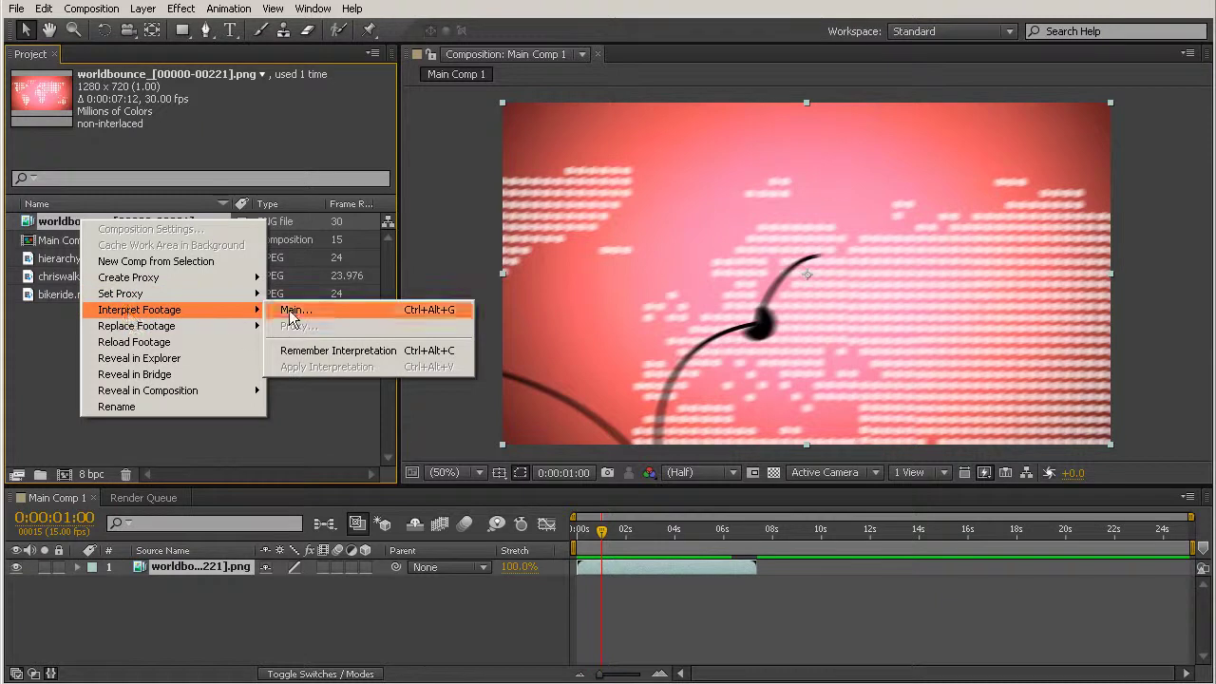
pyautogui.click(292, 310)
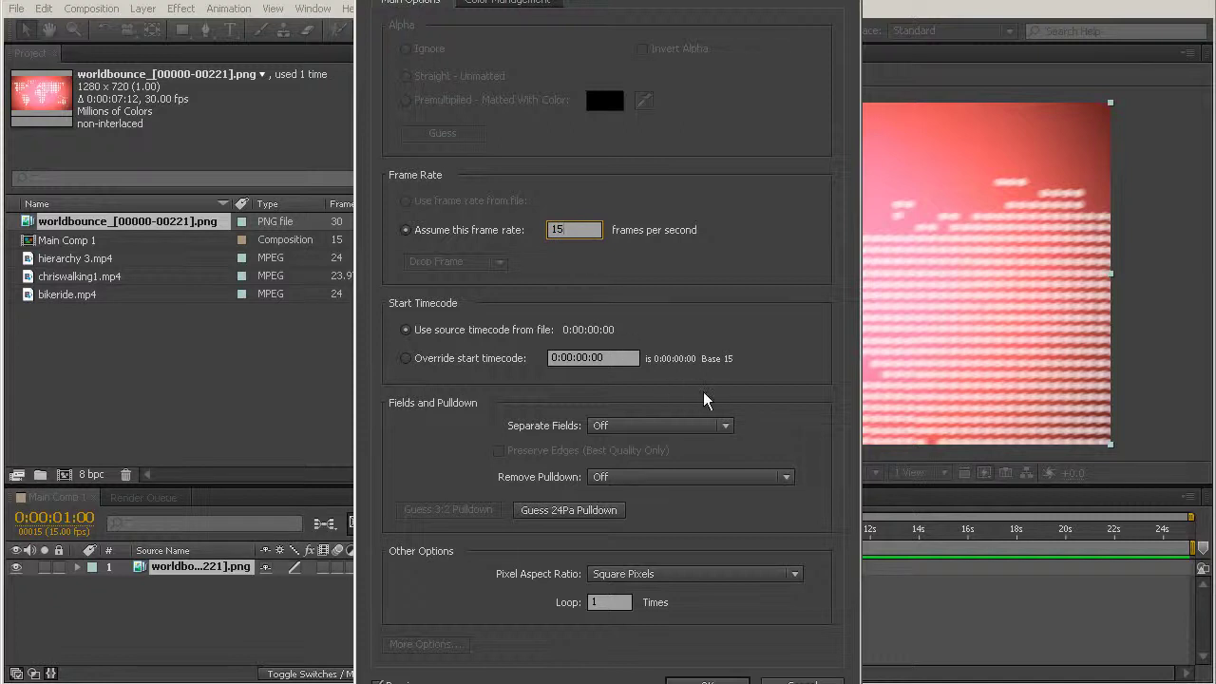
pyautogui.click(690, 680)
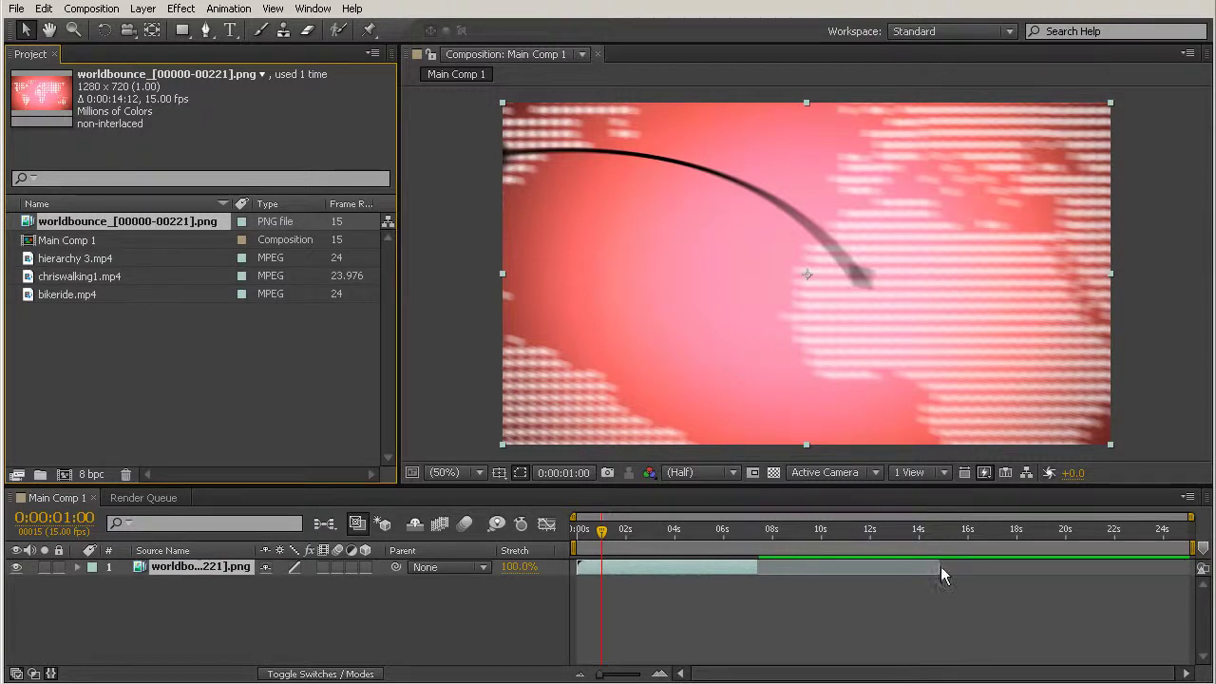
# - Extend the worldbounce layer's end to the footage's full 0:00:14:12 length and preview the animation, checking the frame at 0:00:06:00
pyautogui.moveTo(760, 567); pyautogui.dragTo(938, 567)
pyautogui.press('space')
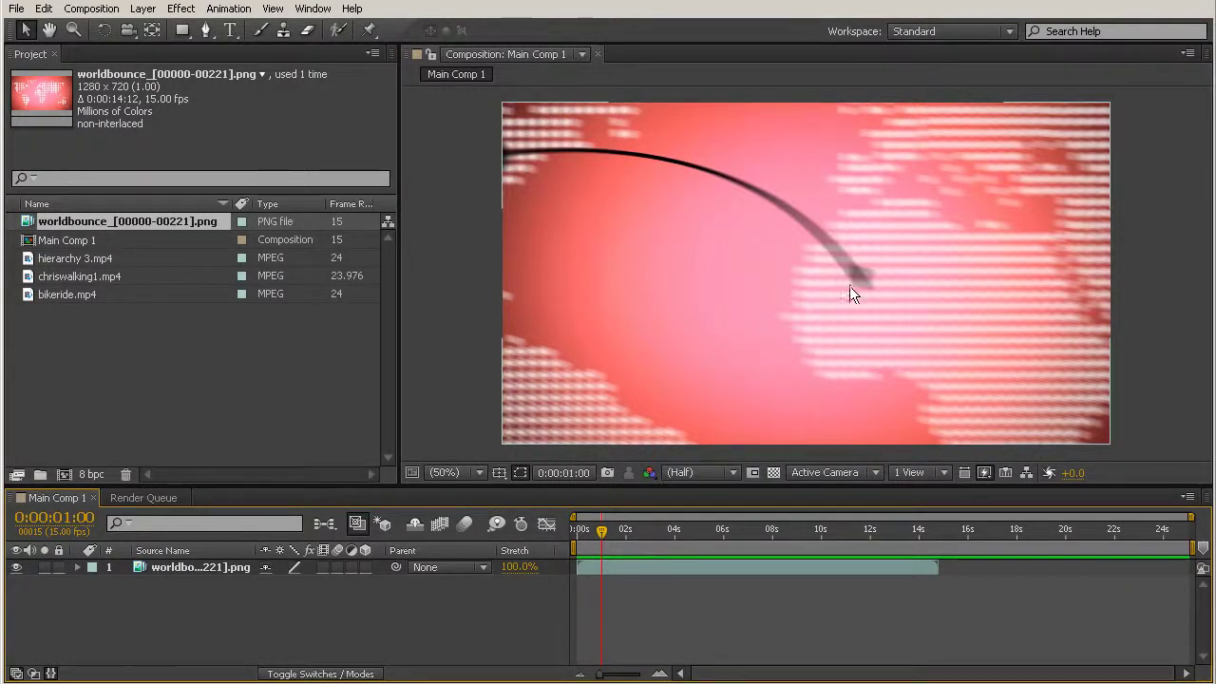
pyautogui.moveTo(593, 528); pyautogui.dragTo(723, 554)
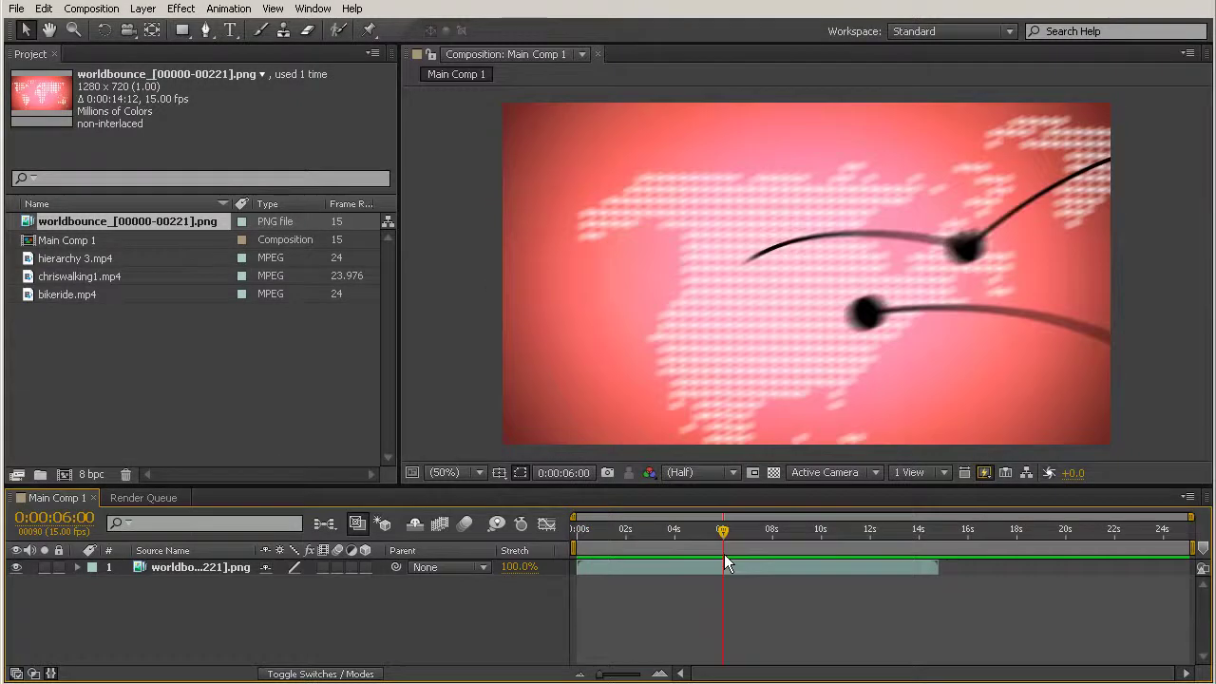
pyautogui.click(958, 429)
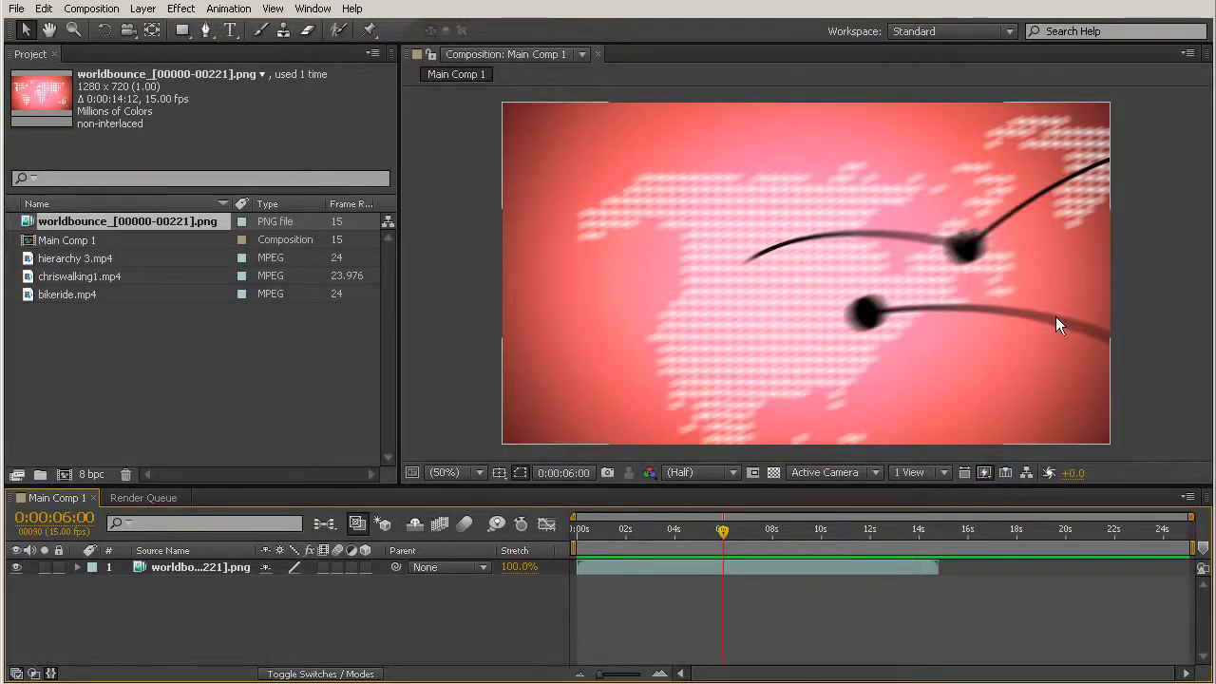